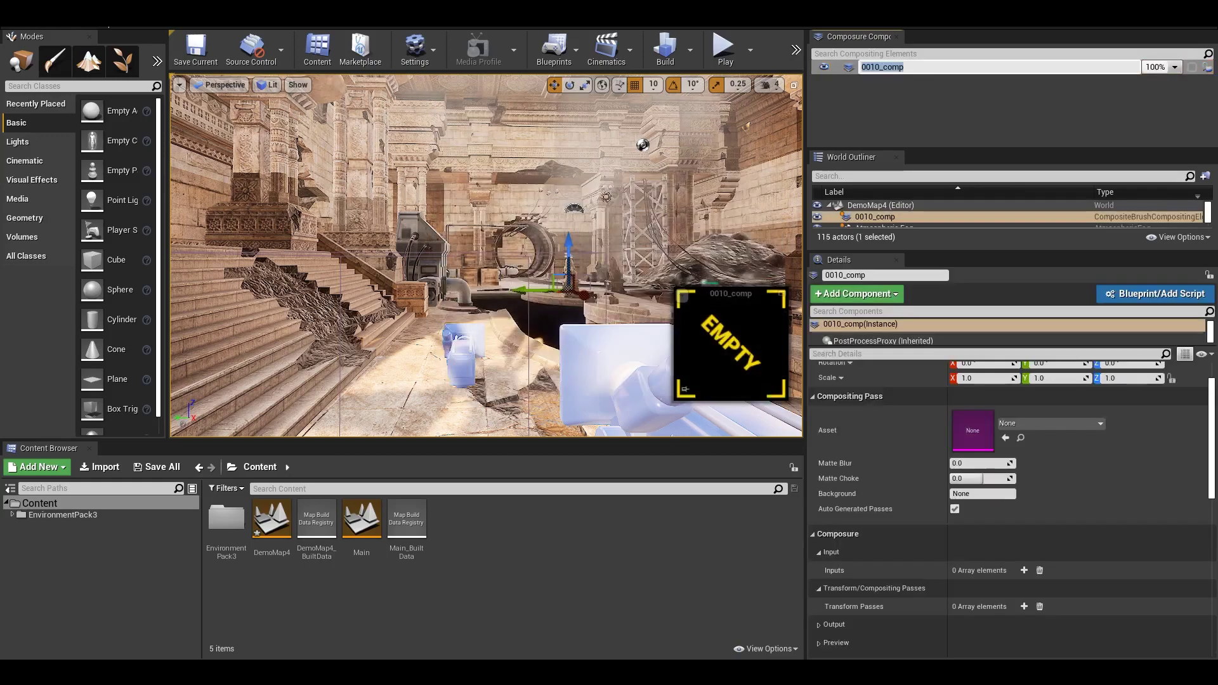
- Add a CG Layer element beneath the 0010_comp comp
click(856, 98)
right_click(871, 66)
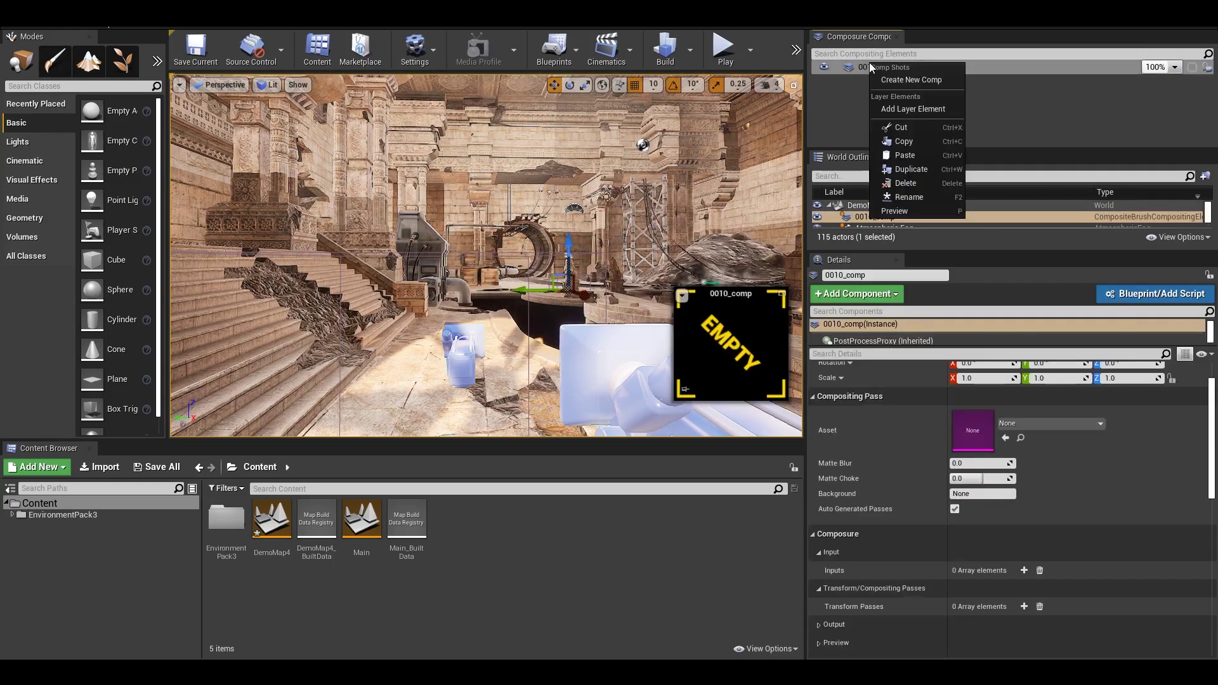
click(887, 111)
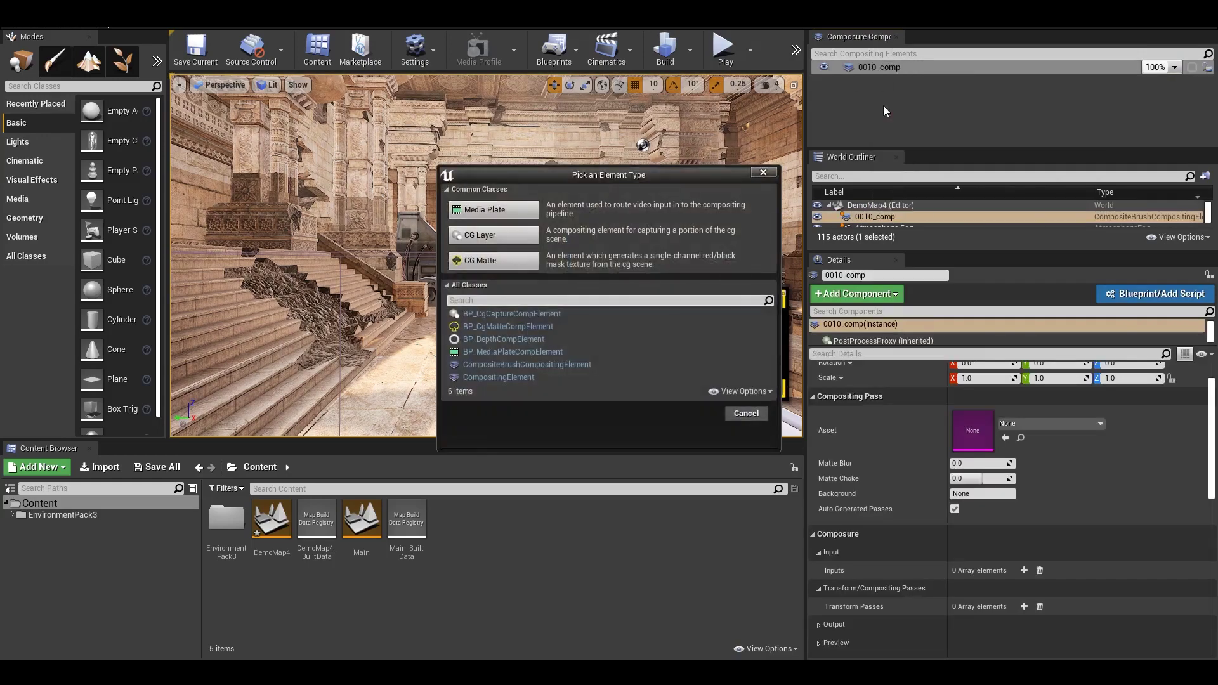
click(494, 235)
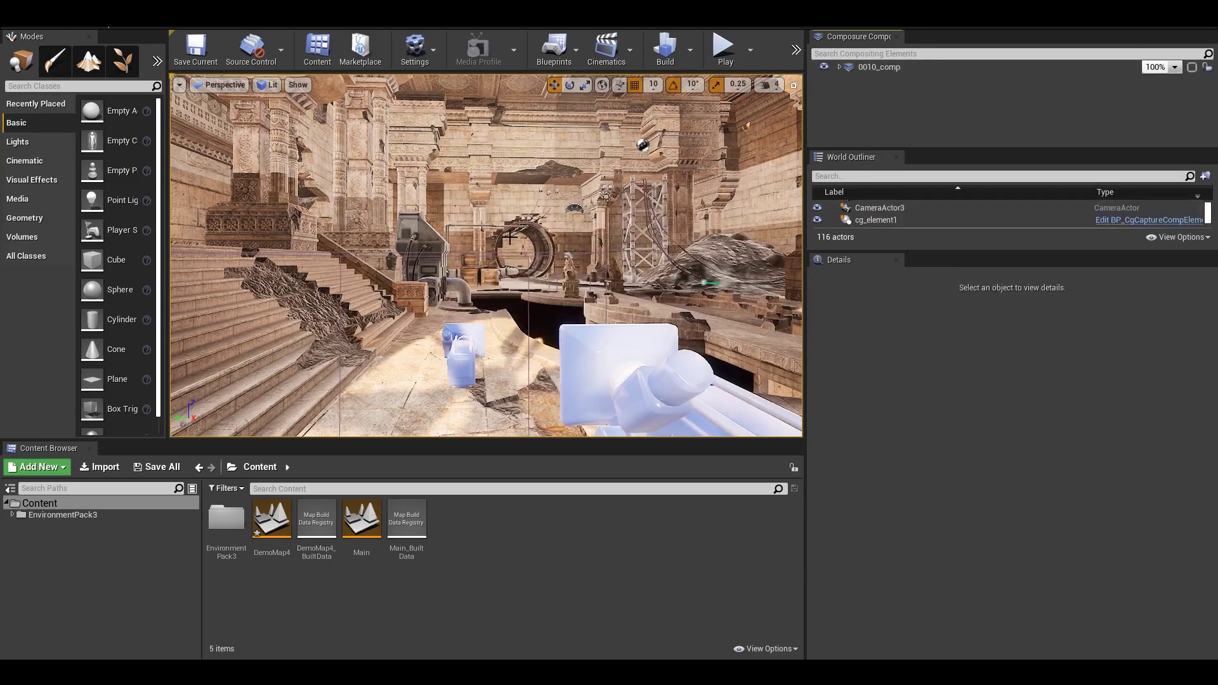
- Expand 0010_comp, examine the Composure settings of cg_element1, and reselect the parent comp
click(840, 68)
click(858, 79)
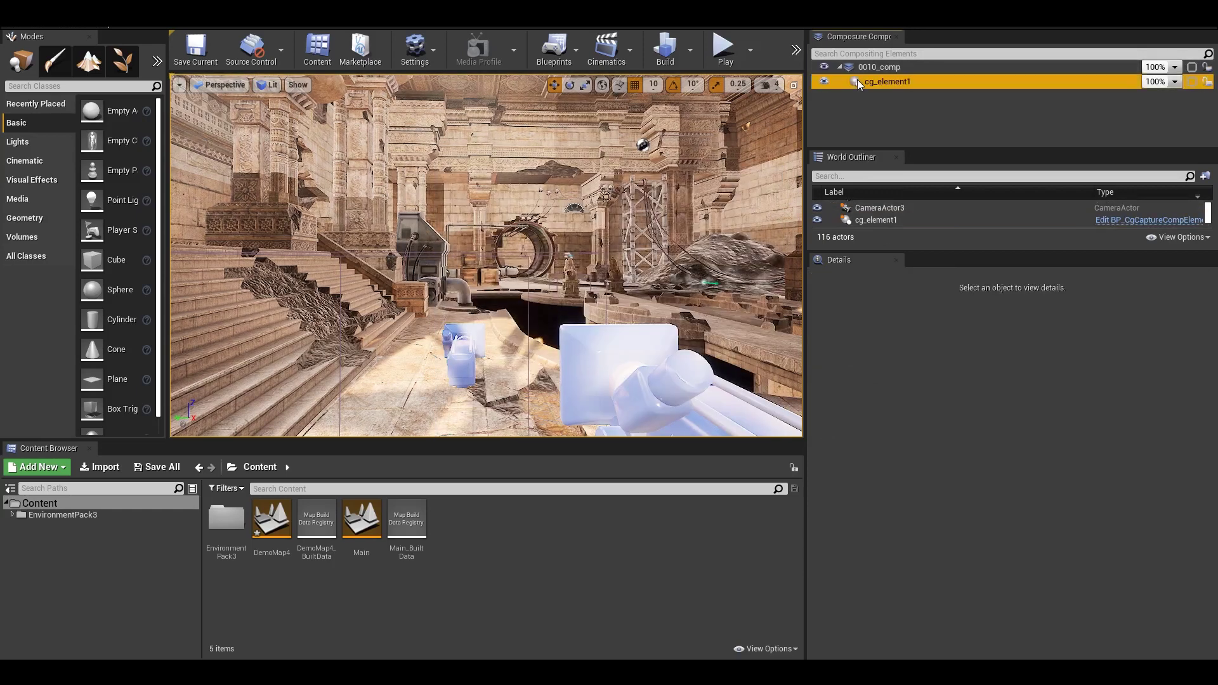
scroll(1061, 467, down, 10)
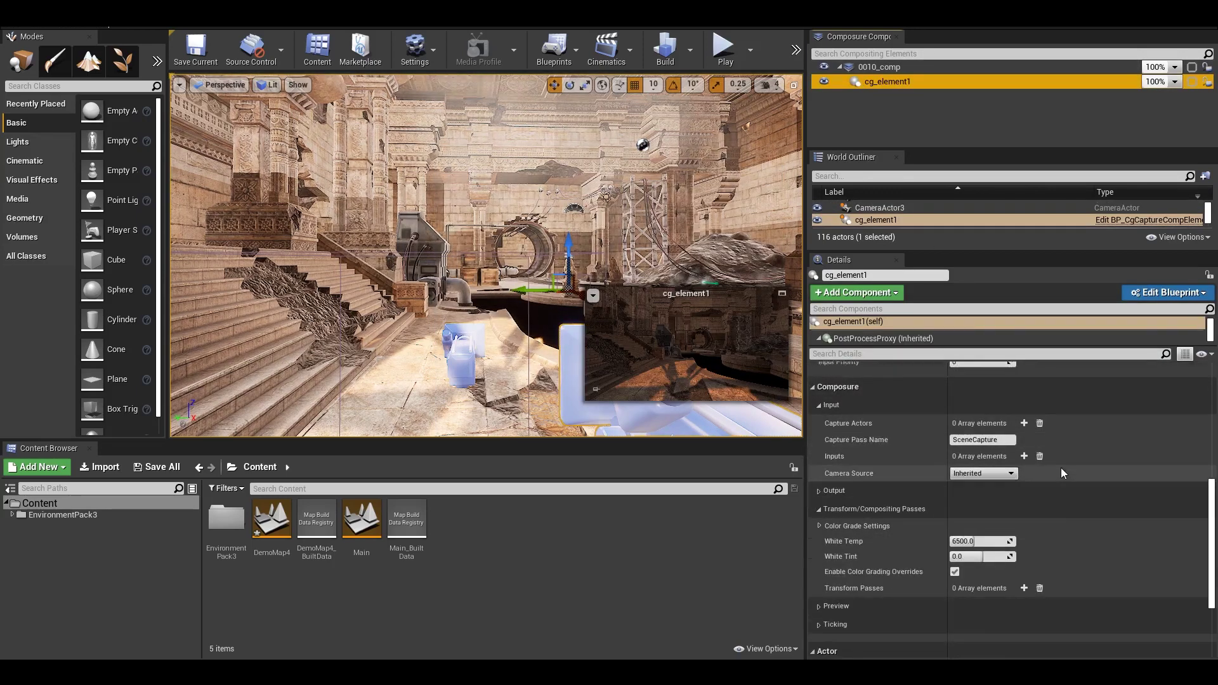
click(887, 66)
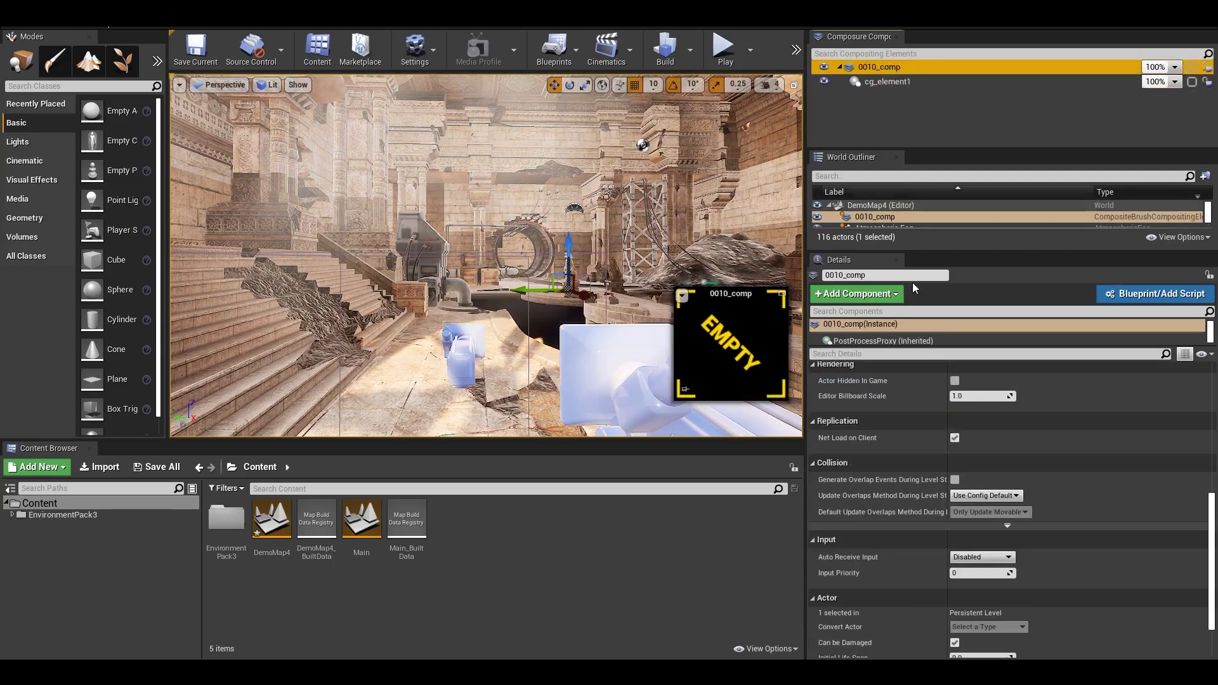
- Create a Media Player asset in the Content folder with a linked video output MediaTexture, keeping the default name
right_click(501, 547)
right_click(500, 542)
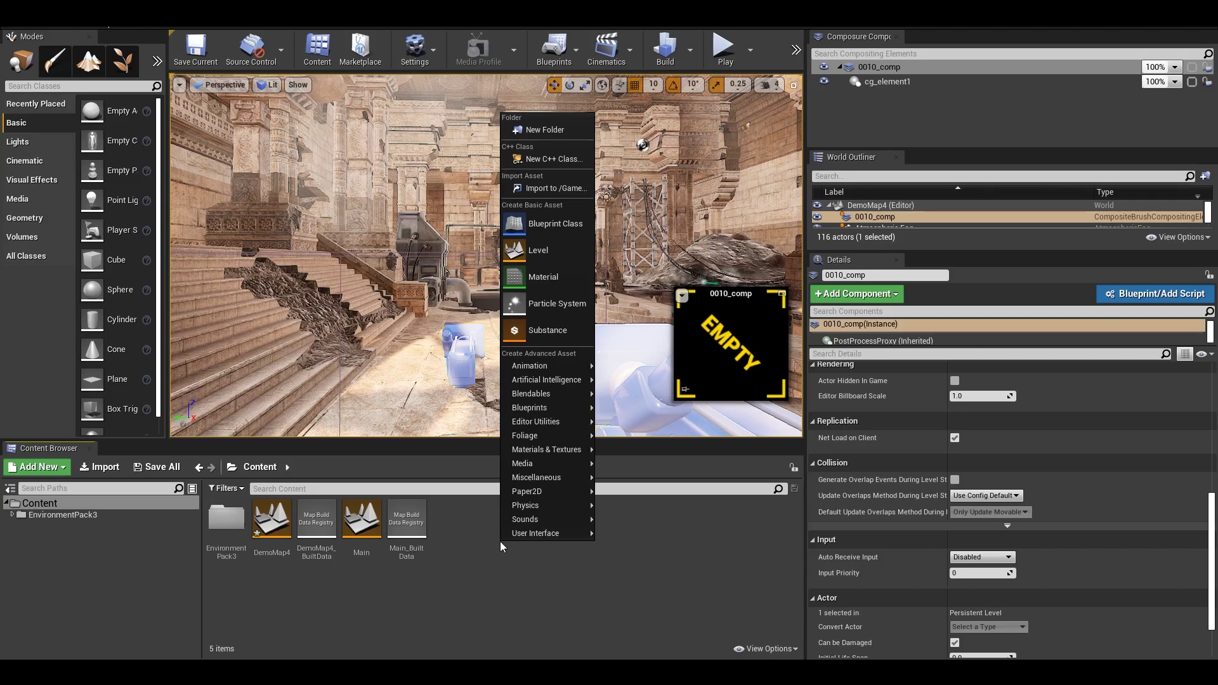
mouse_move(556, 463)
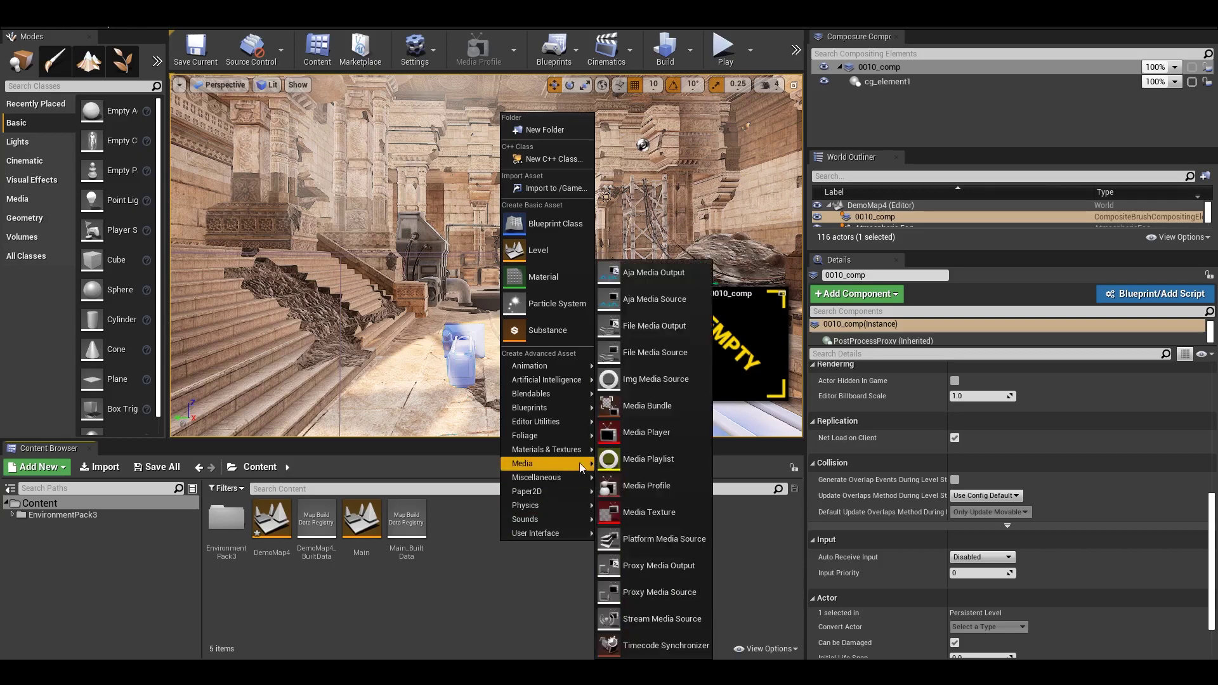
click(641, 437)
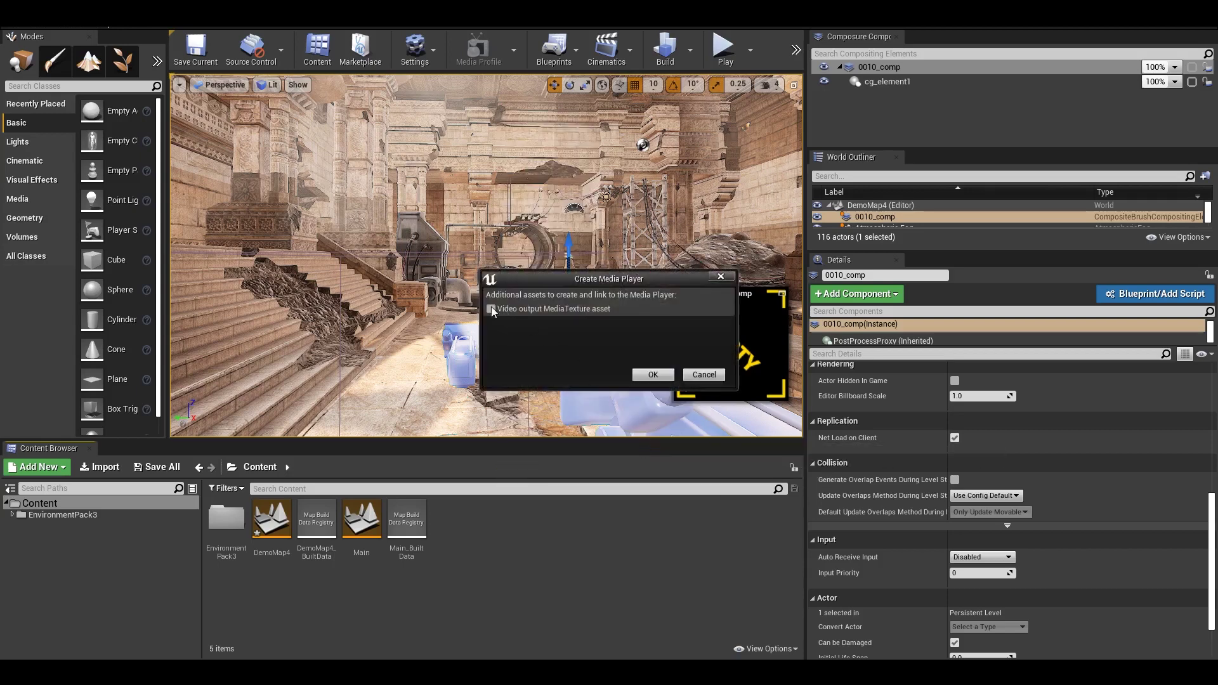
click(652, 375)
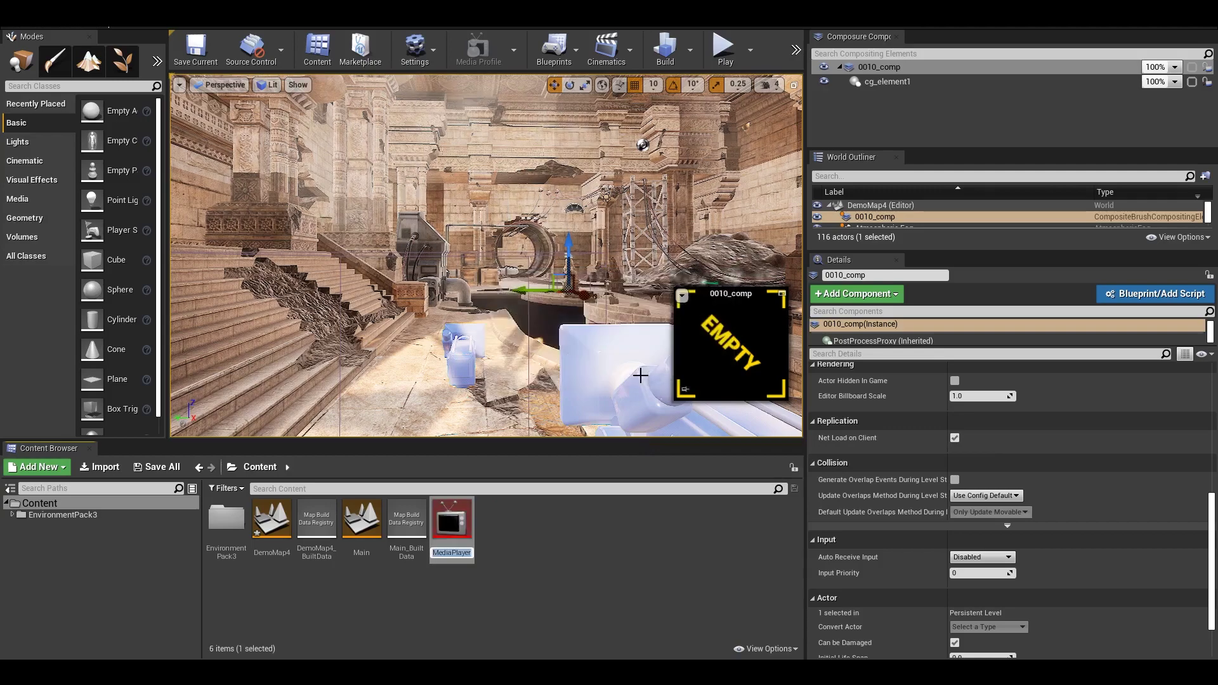
click(486, 580)
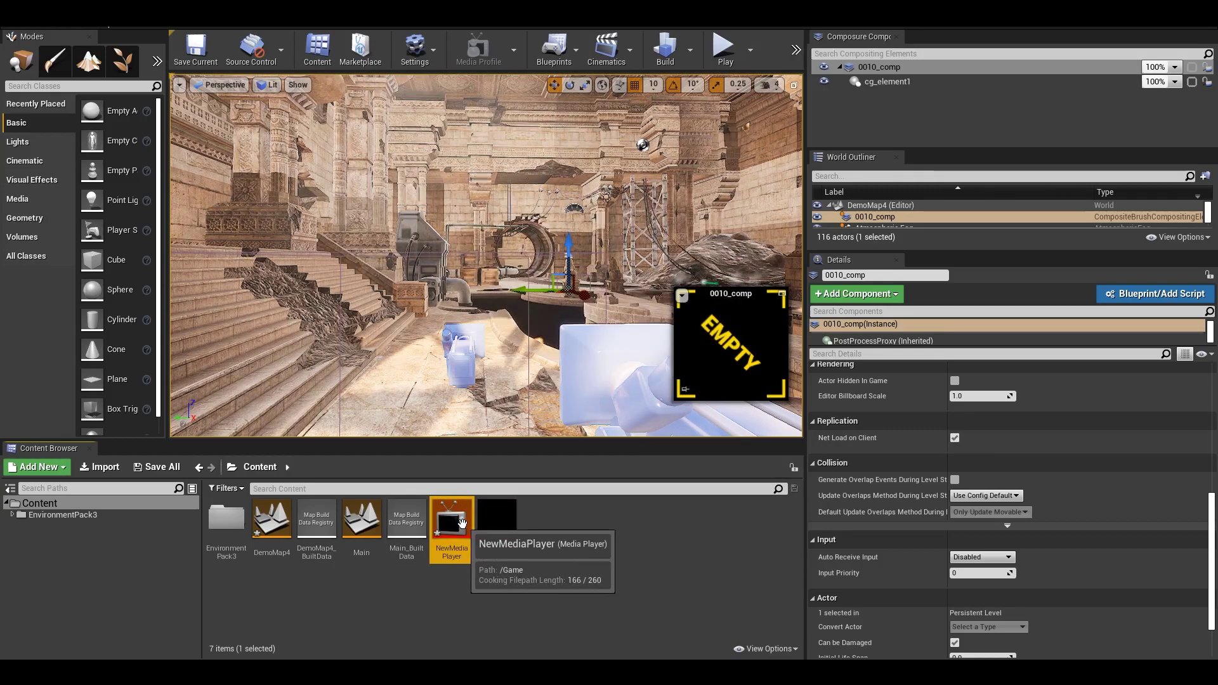
- Play the Cam Link 4K video capture device in the new media player and dismiss its editor window
double_click(466, 539)
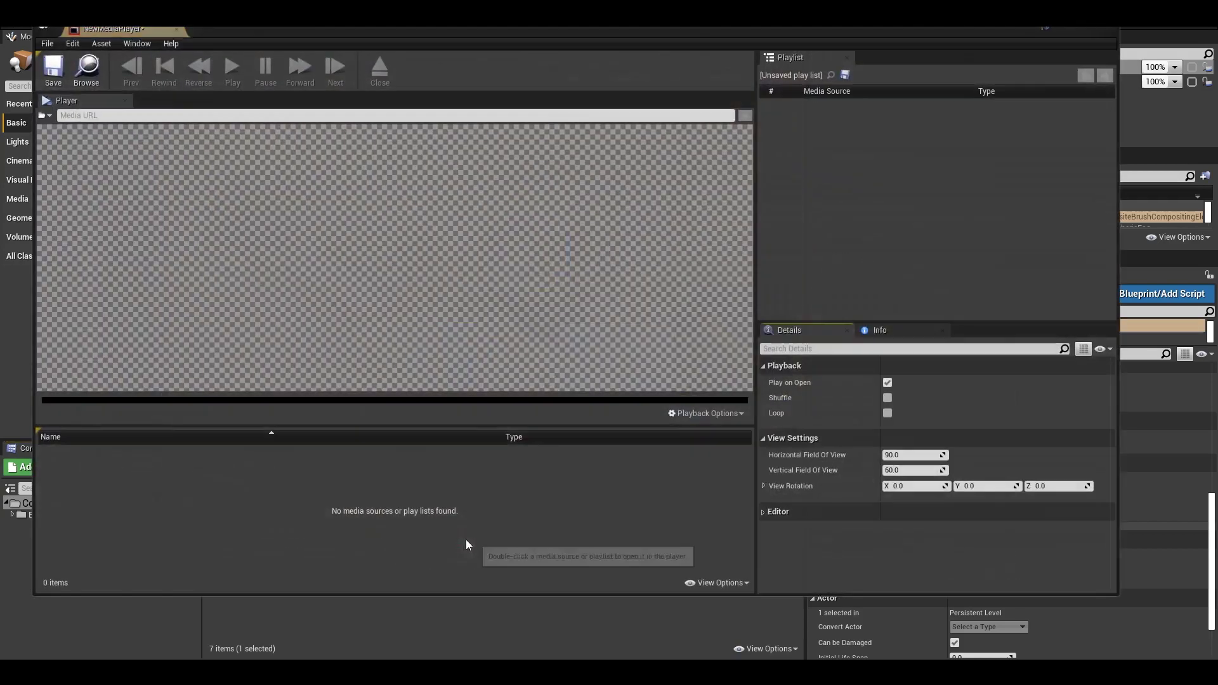
click(48, 116)
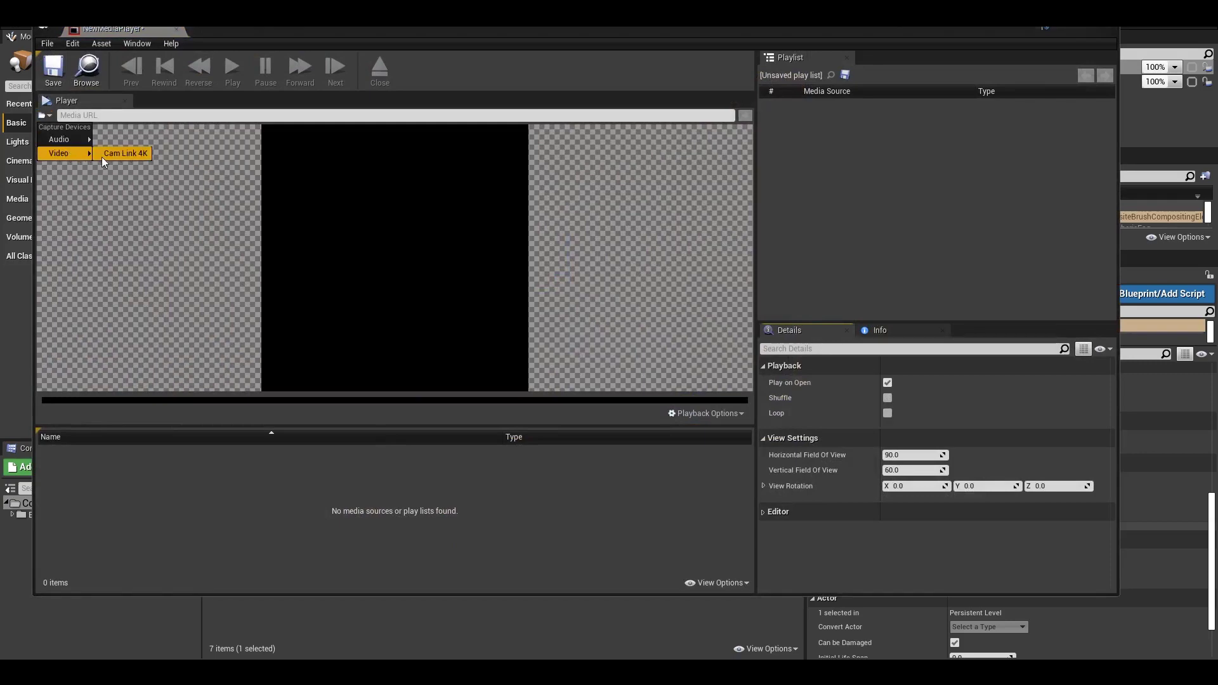
click(102, 155)
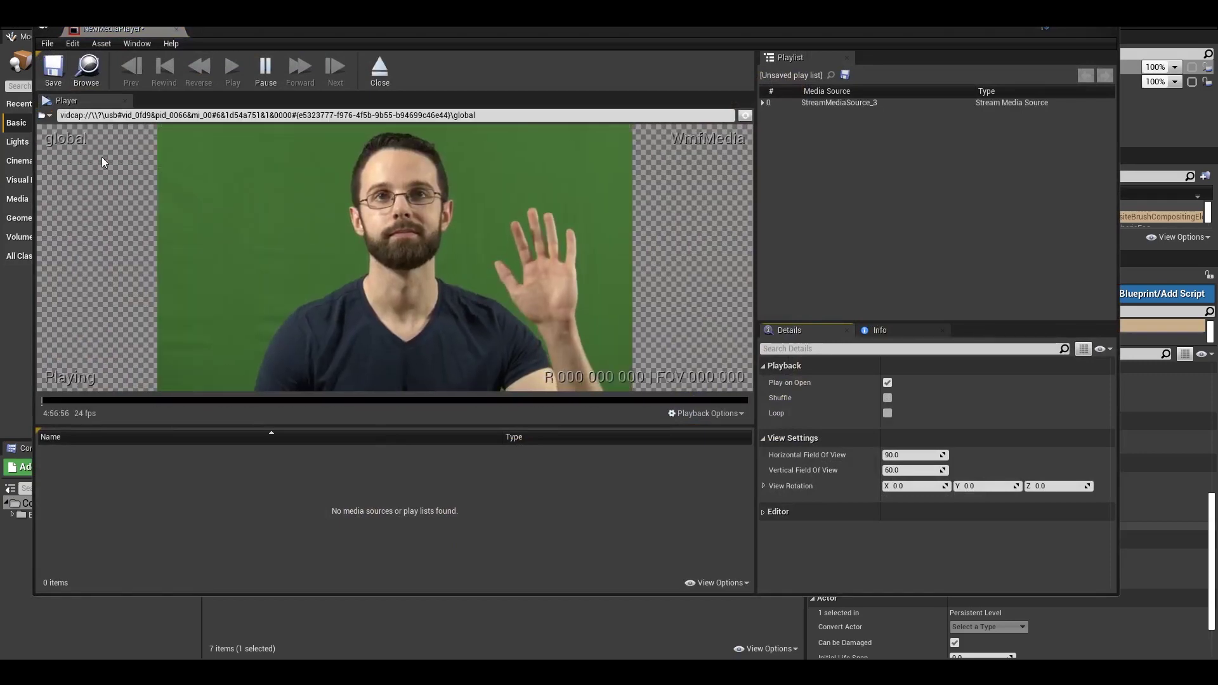
click(1072, 27)
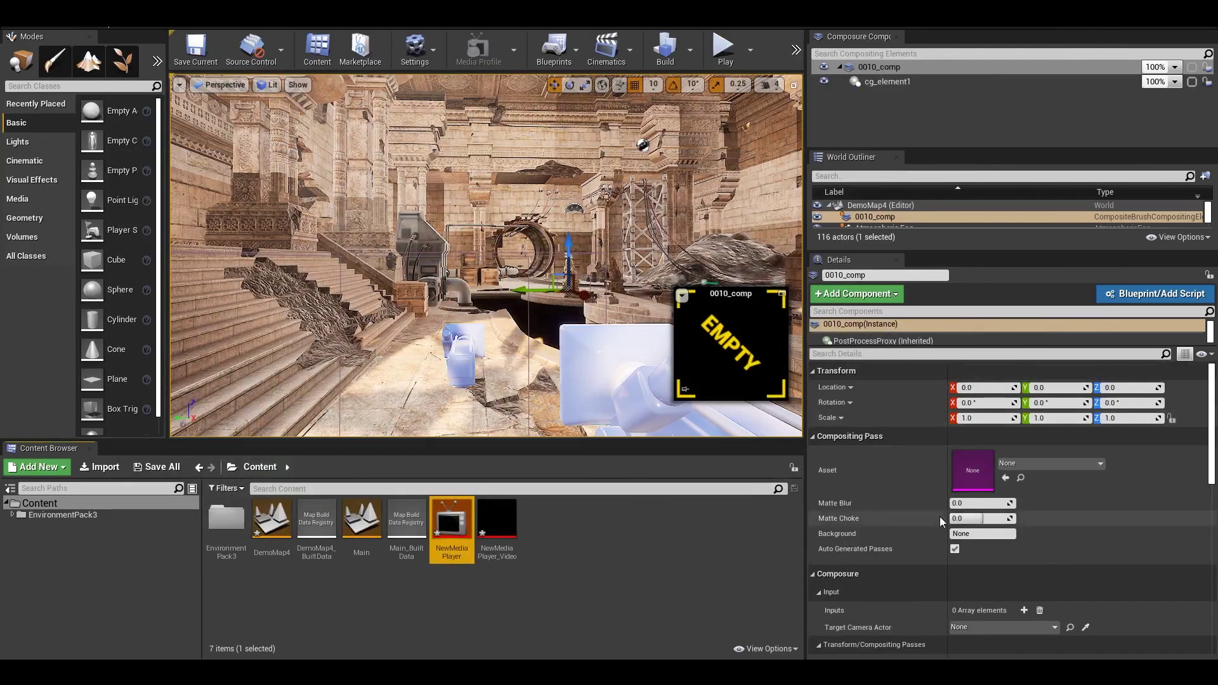
- Add a Media Texture Input to 0010_comp and assign NewMediaPlayer_Video as its media source
scroll(882, 514, down, 3)
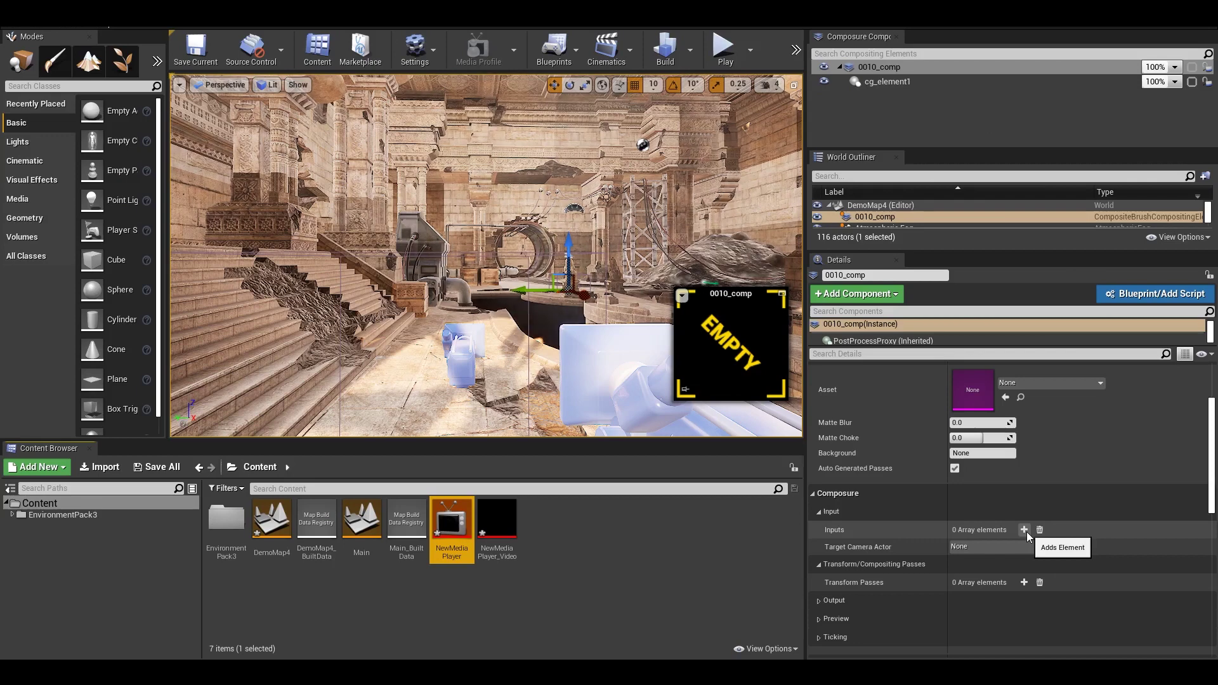
click(1024, 530)
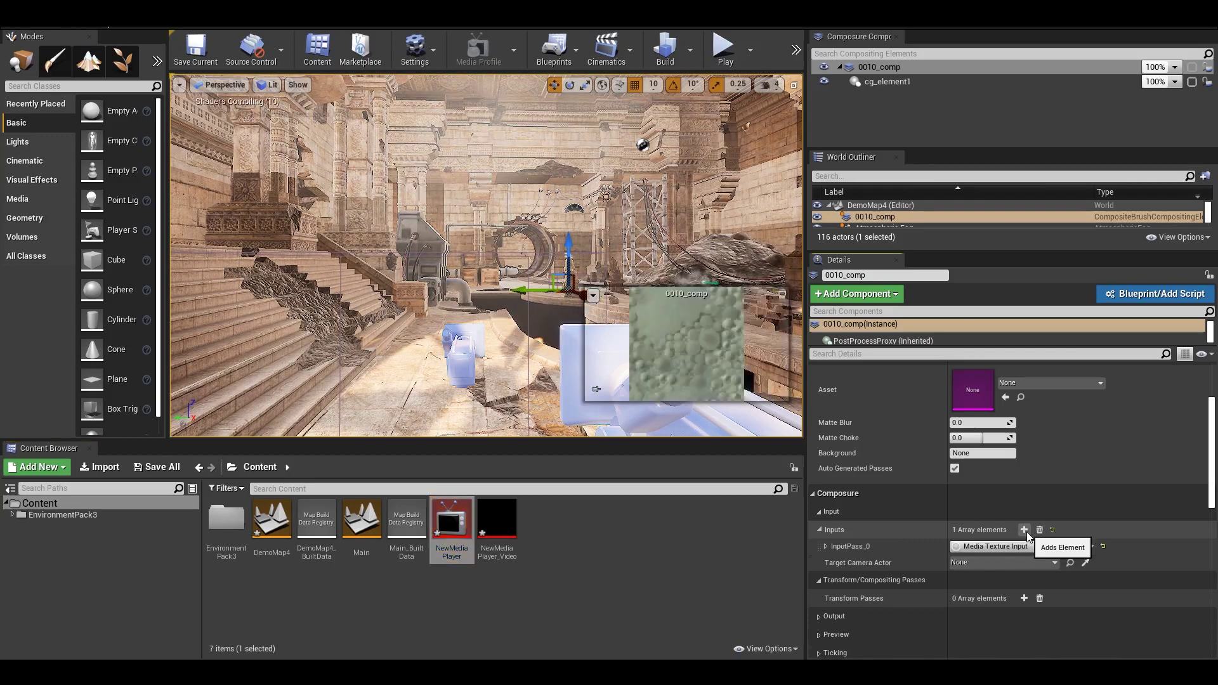
click(825, 546)
scroll(833, 545, down, 3)
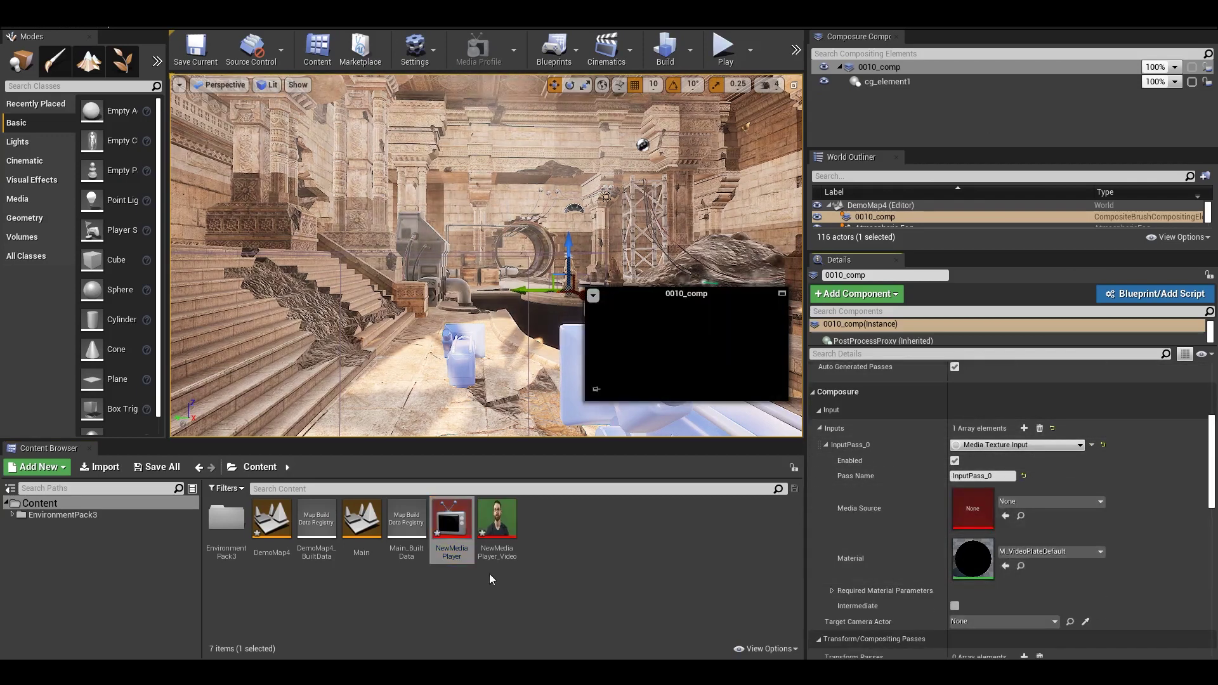
drag(497, 521, 978, 508)
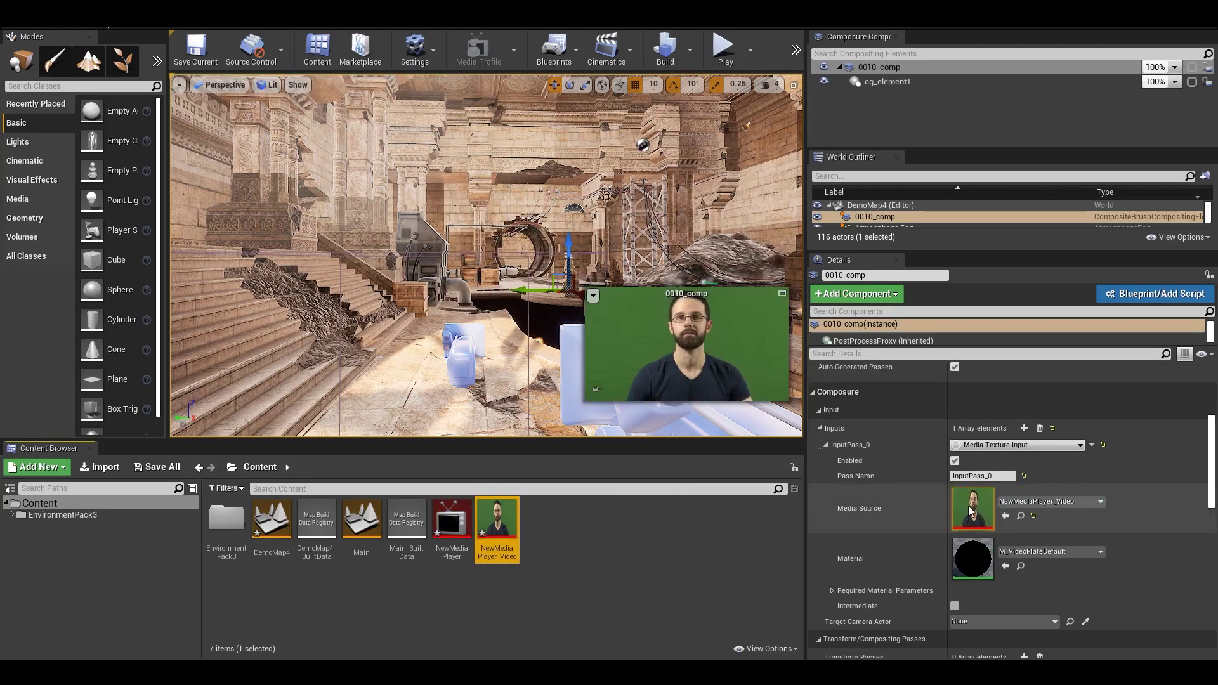
- Create a CompositeBrushAsset for the comp's compositing pass and save it as NewCompositeBrushAsset in the Content folder
scroll(971, 511, up, 3)
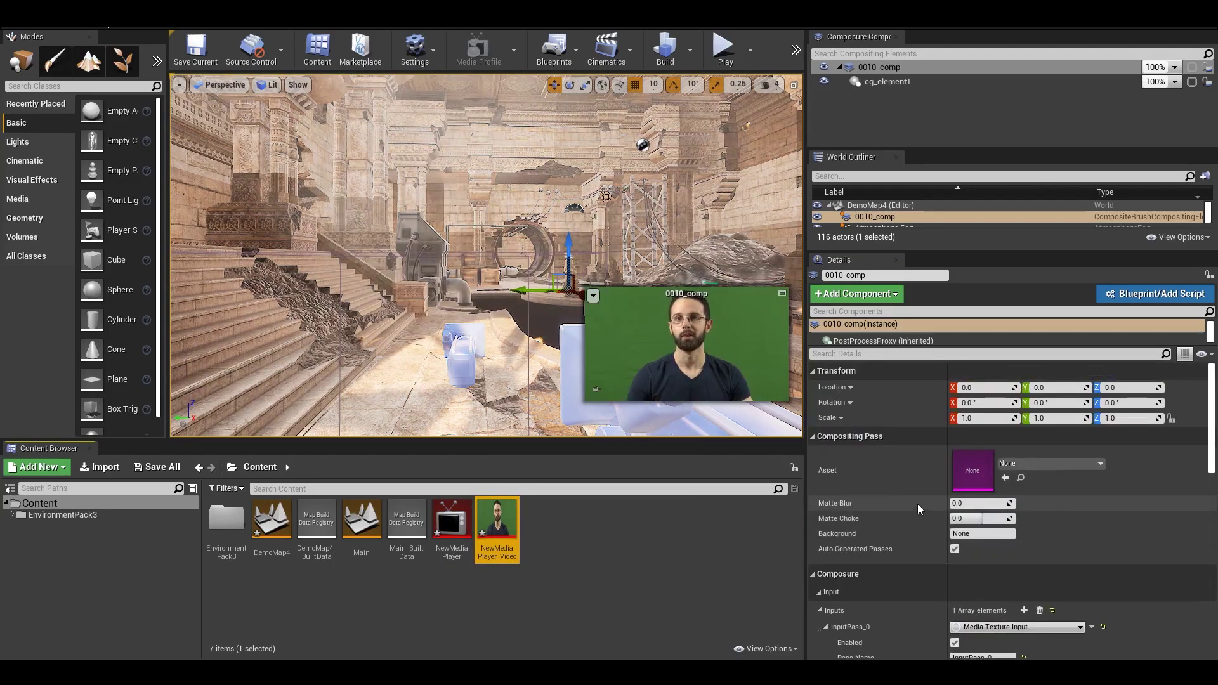
click(1103, 467)
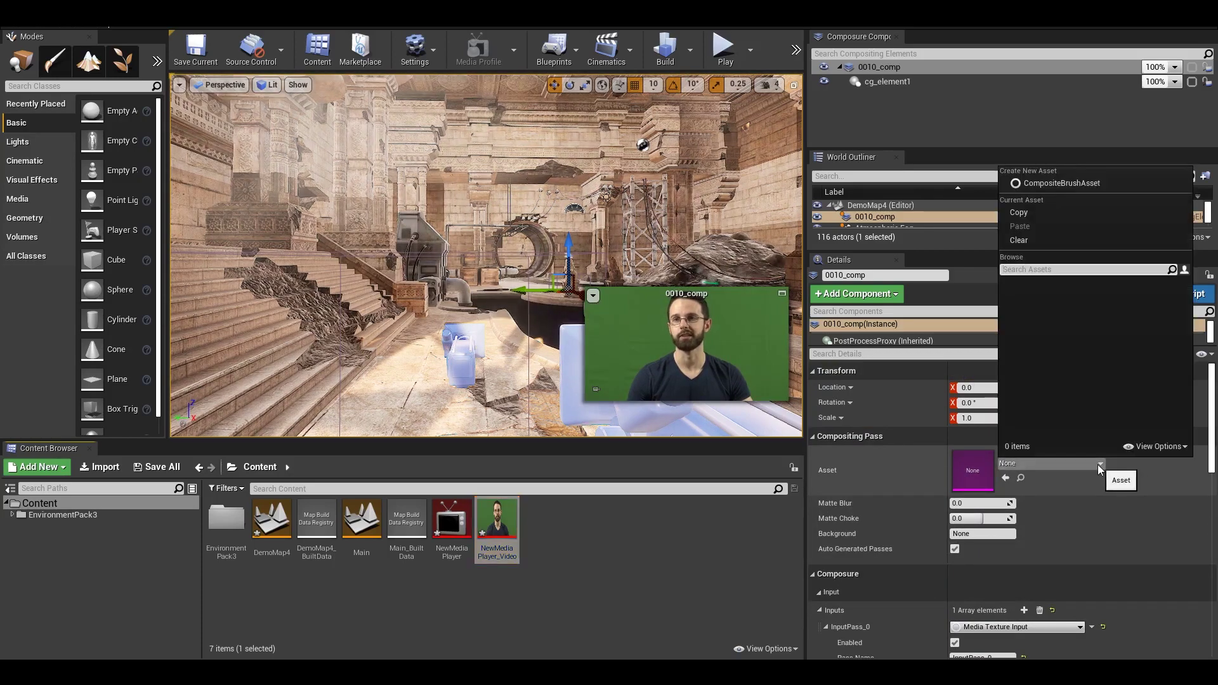
click(1055, 183)
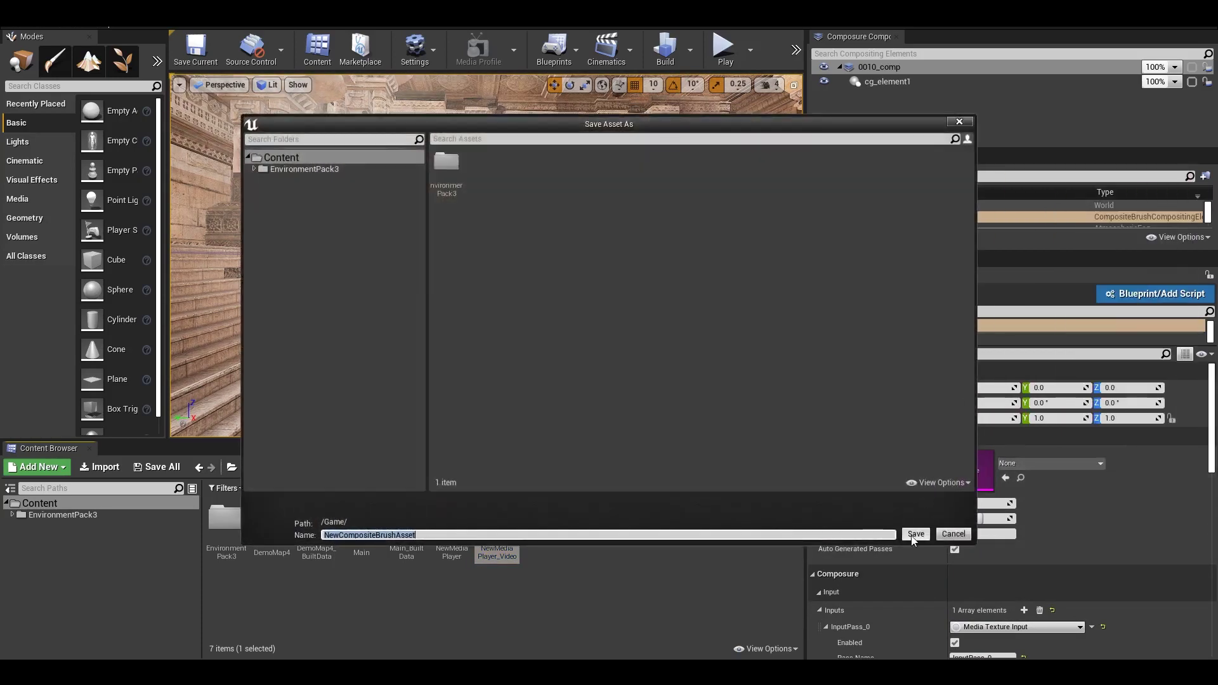
click(915, 535)
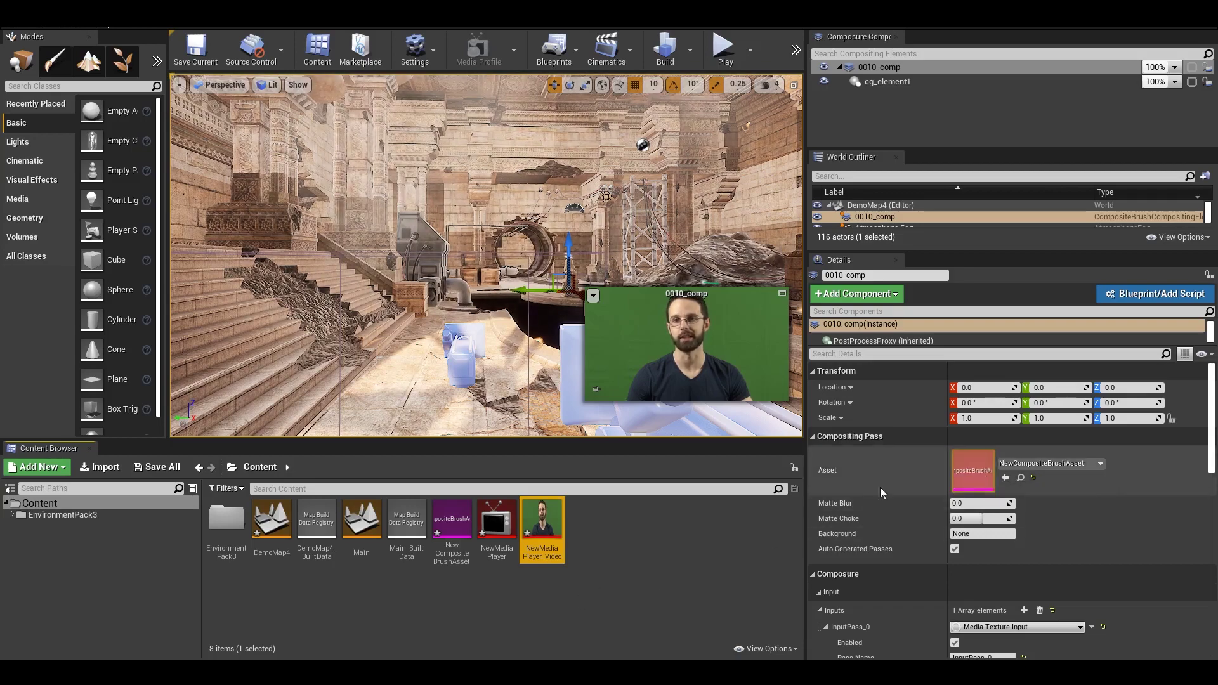
- Open NewCompositeBrushAsset and set its source texture to NewMediaPlayer_Video
double_click(458, 530)
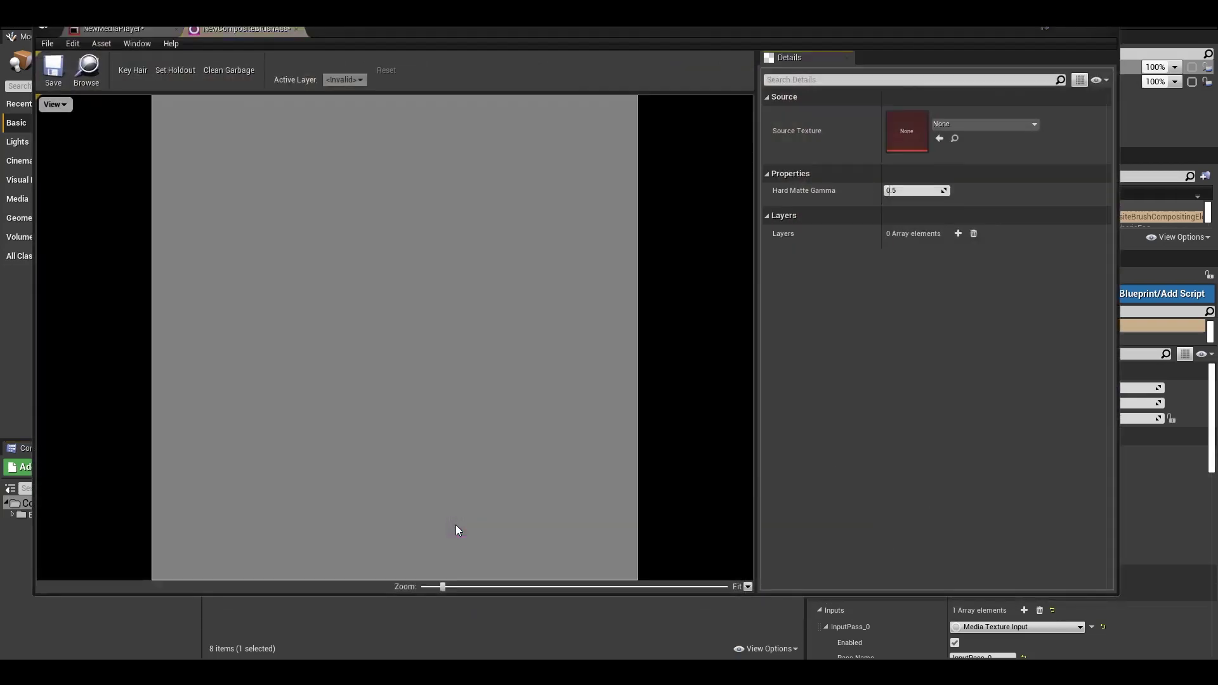
click(984, 124)
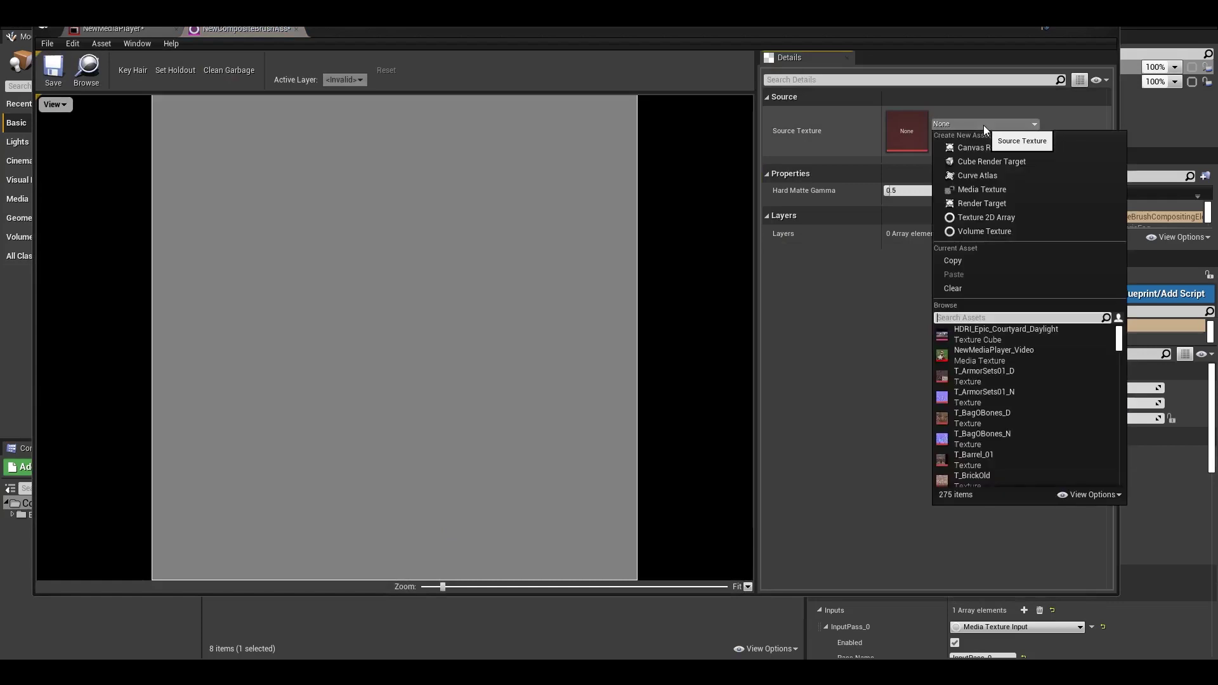
click(992, 366)
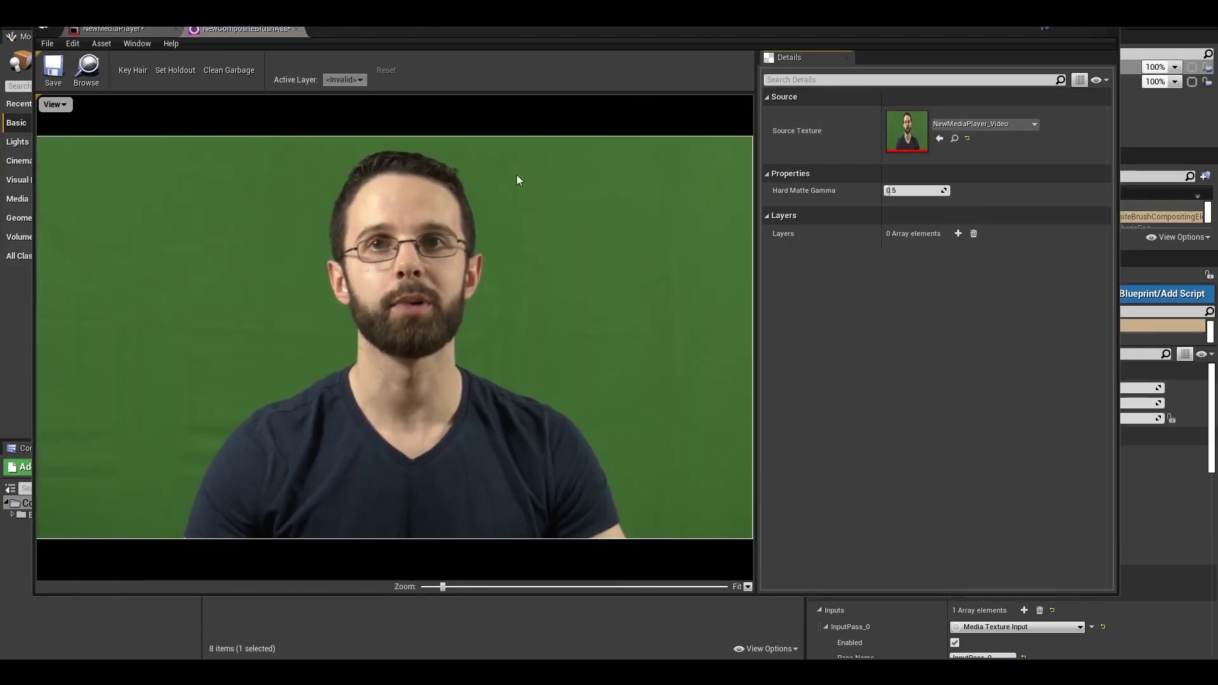
- Key out the green backdrop with a new layer using the Stencil Alpha transfer mode, and save the brush asset
click(958, 233)
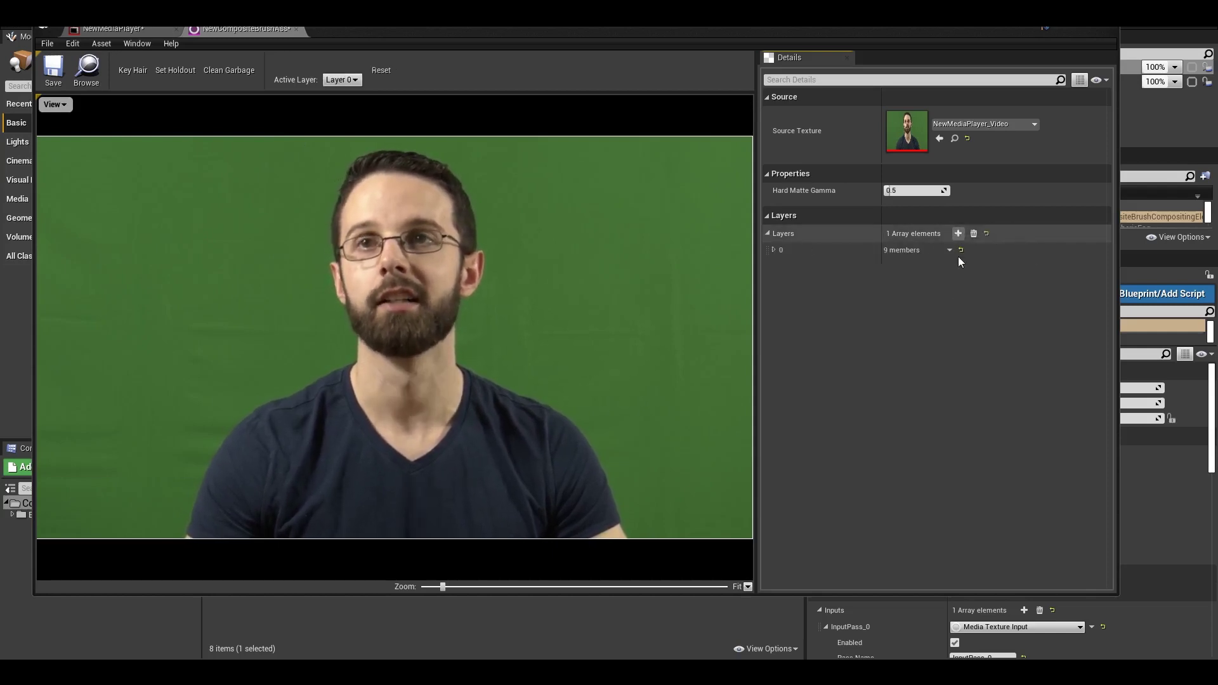
click(774, 251)
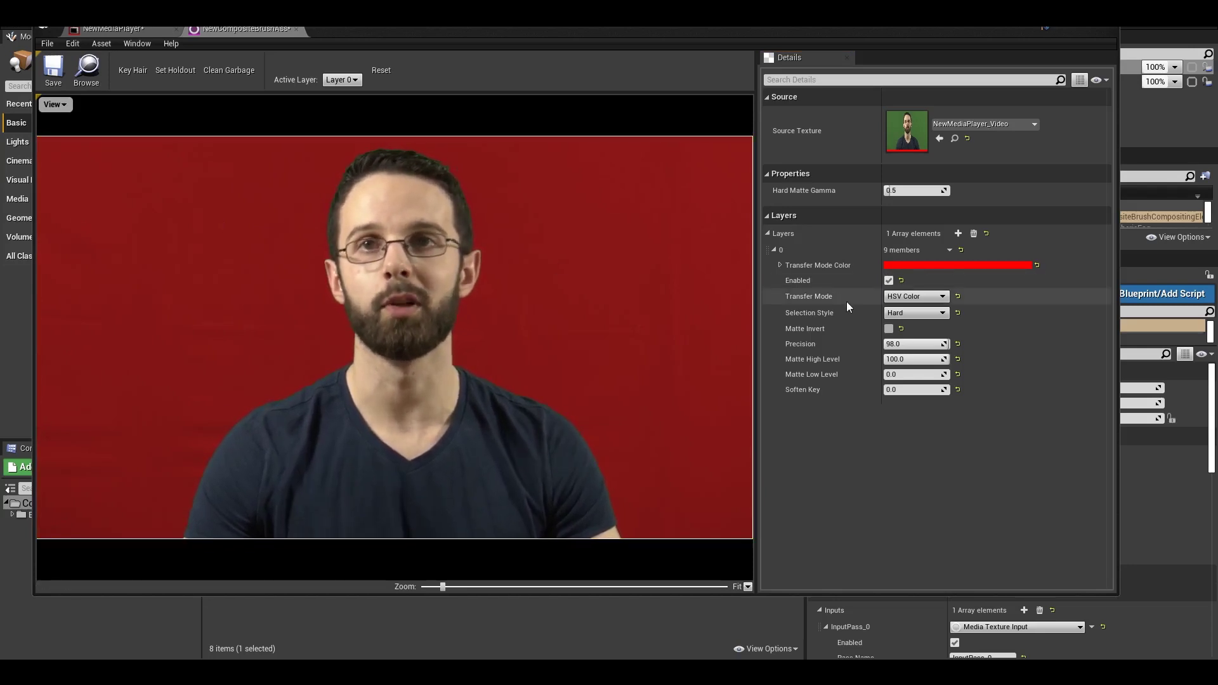
click(930, 297)
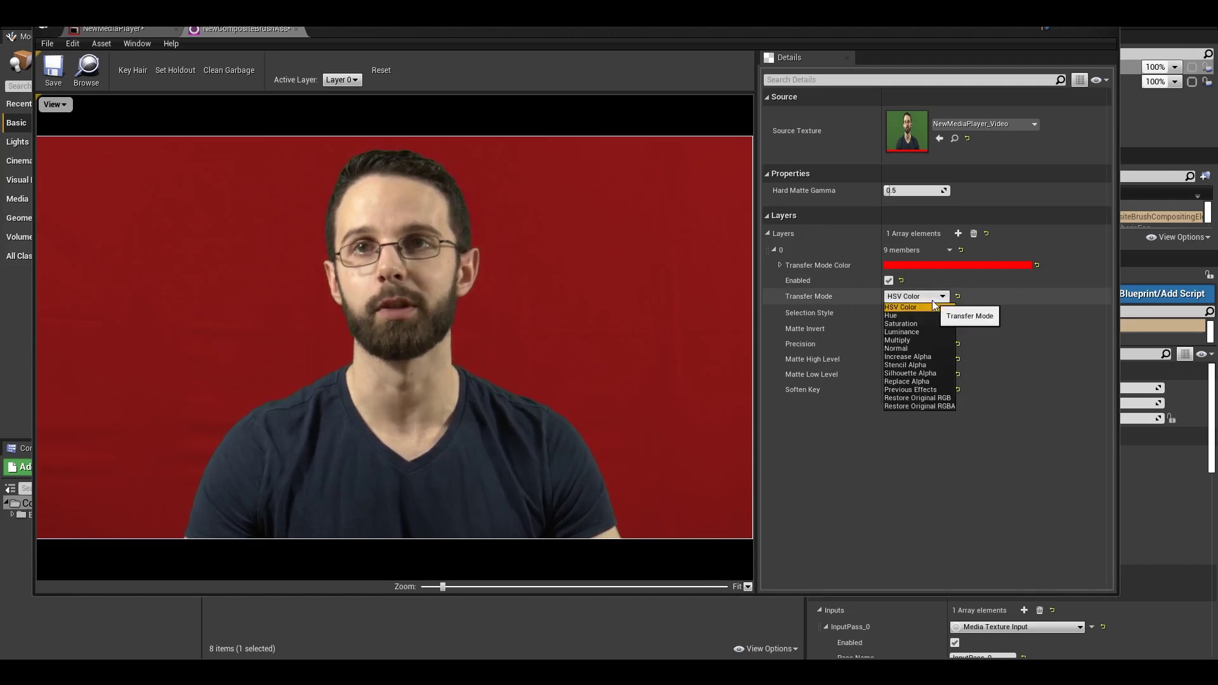
click(923, 364)
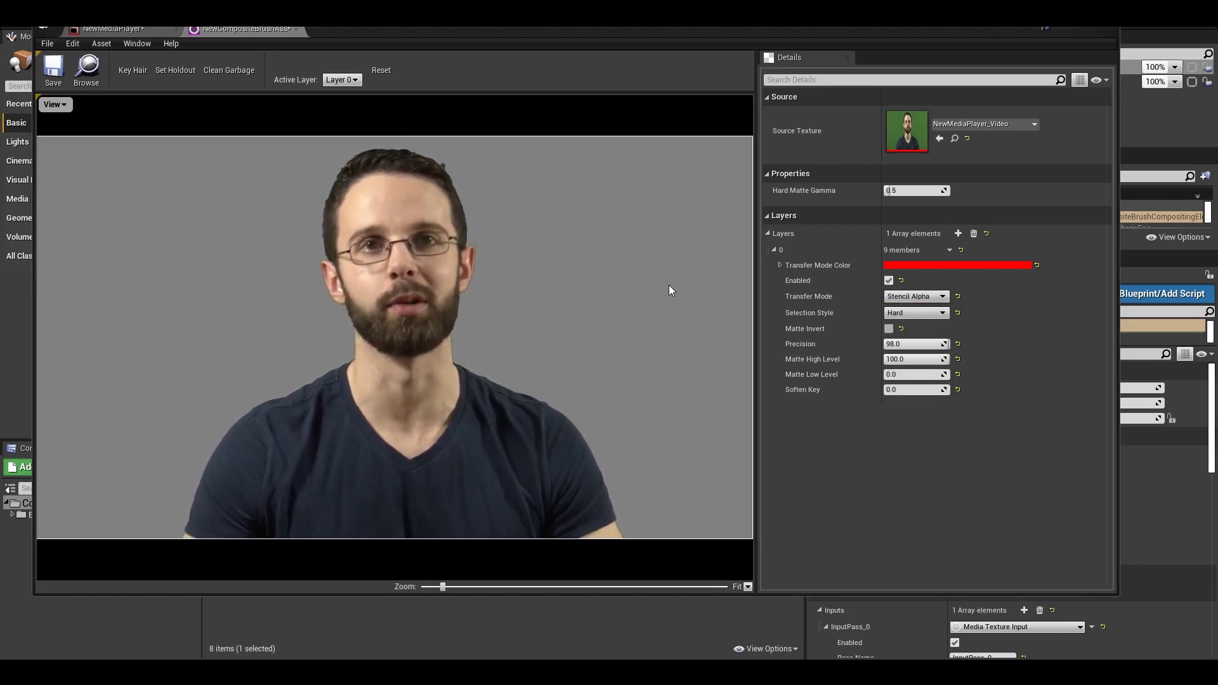
click(50, 68)
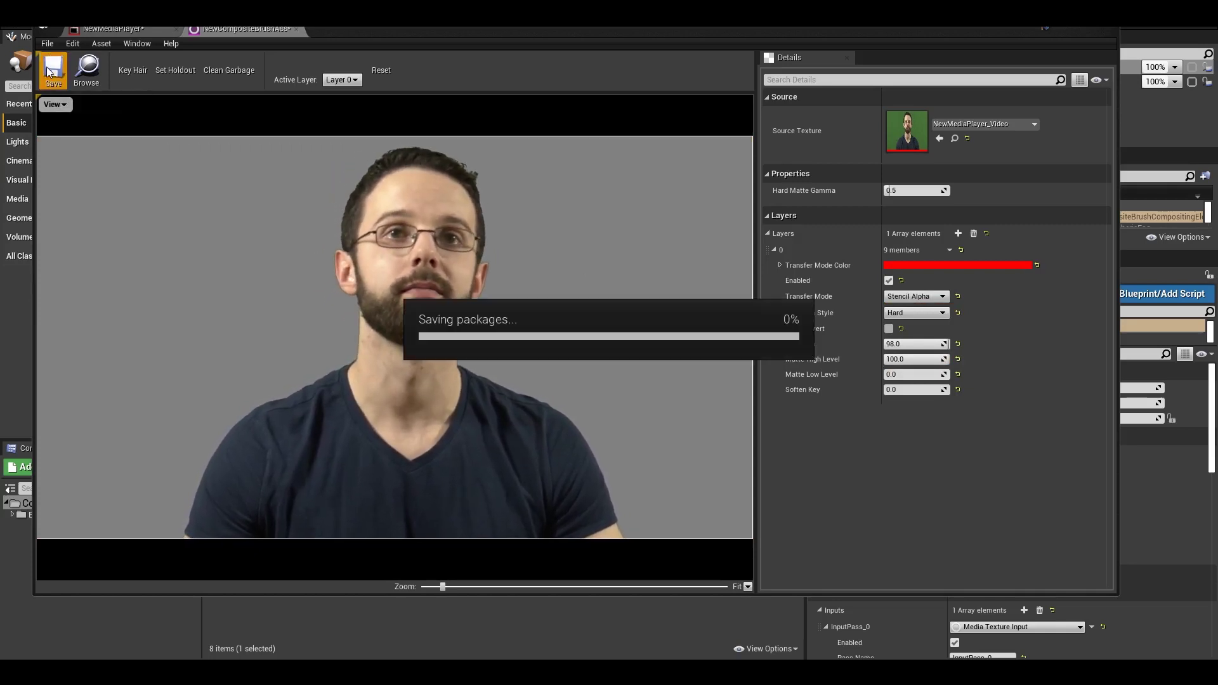
click(1062, 29)
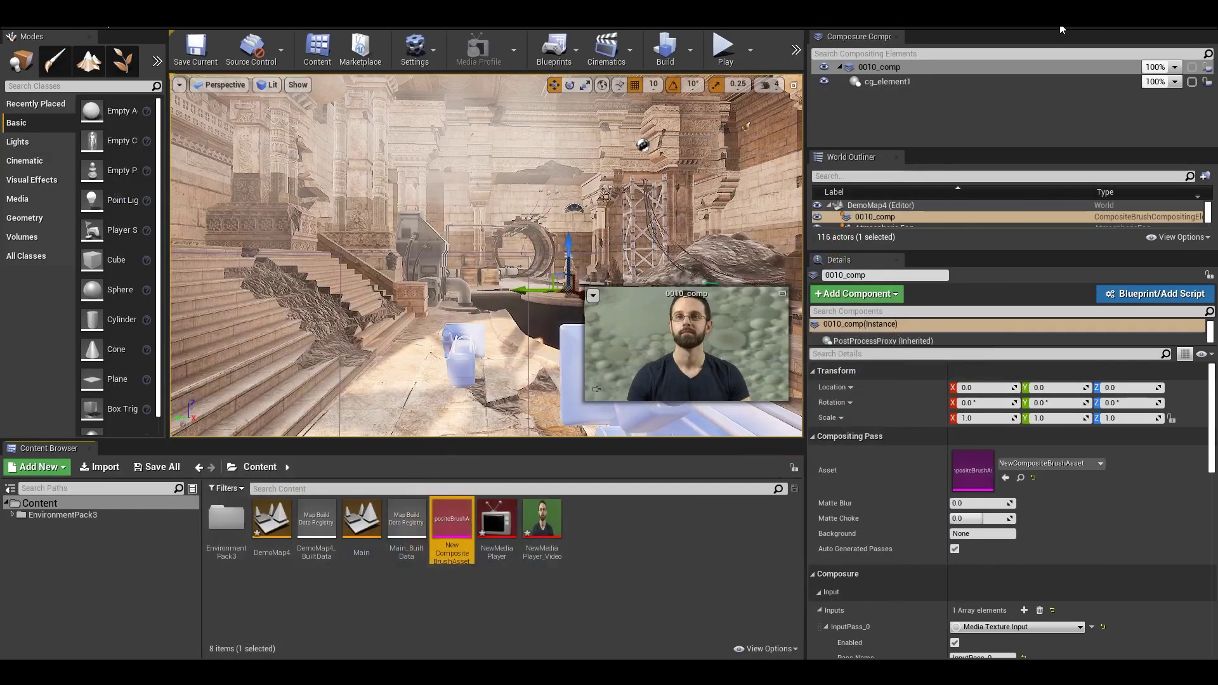
- Show the 0010_comp preview in a separate window, placed and resized so the comp's details stay accessible
click(782, 295)
drag(637, 102, 452, 49)
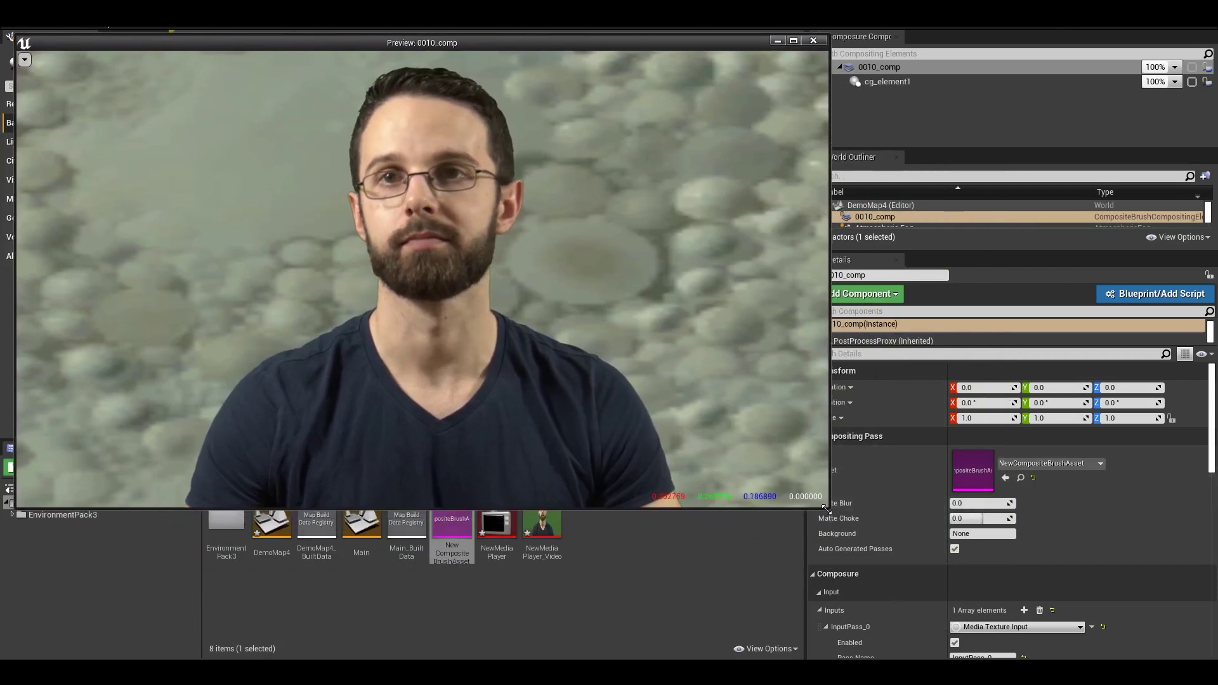
drag(825, 511, 733, 430)
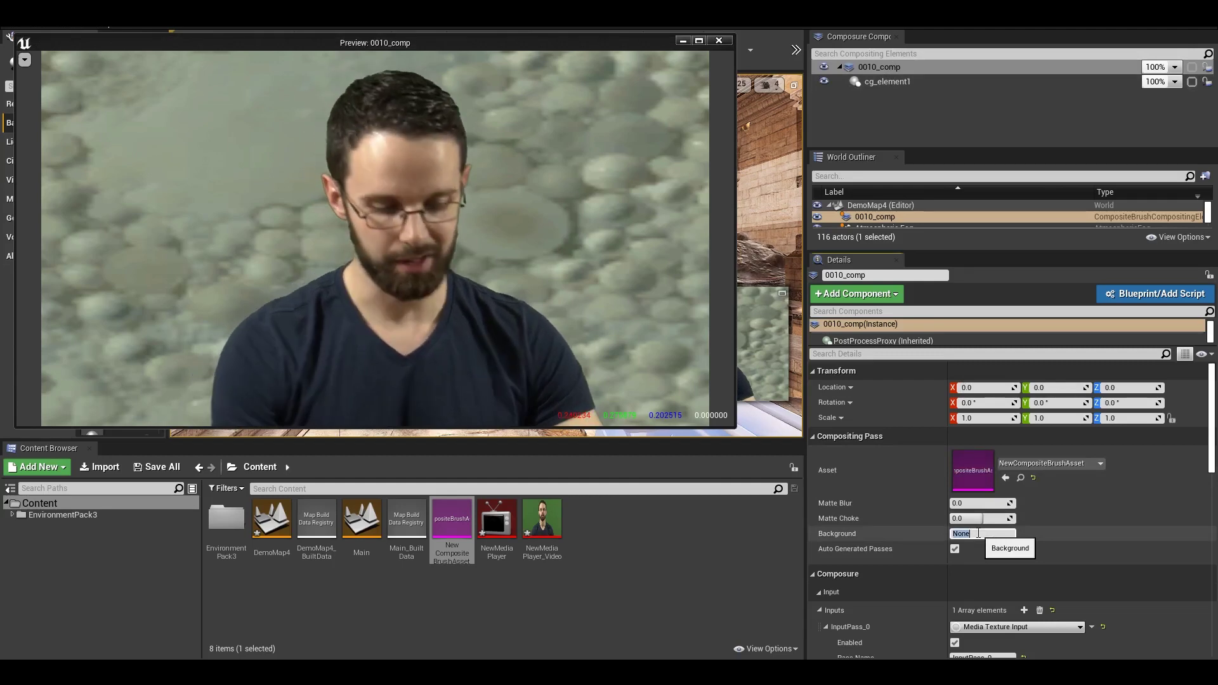
- Set the comp's compositing pass background to cg_element1 and enlarge the preview window without covering the comp's details
text(cg_element)
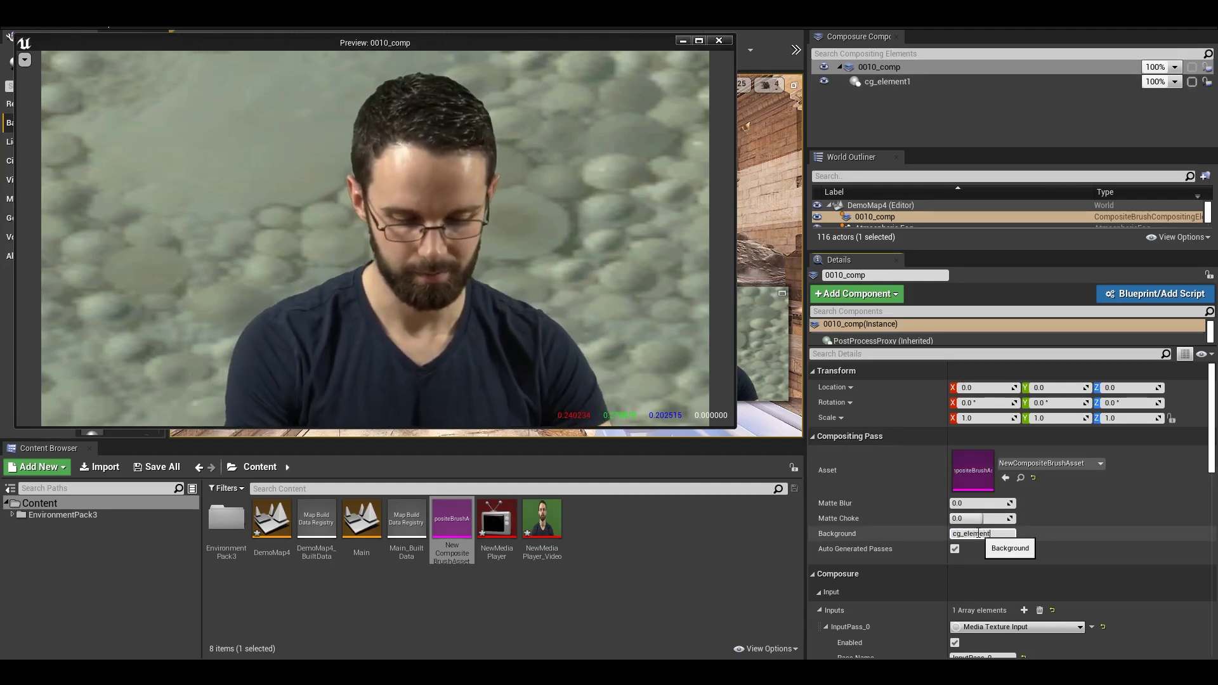
text(1)
key(Return)
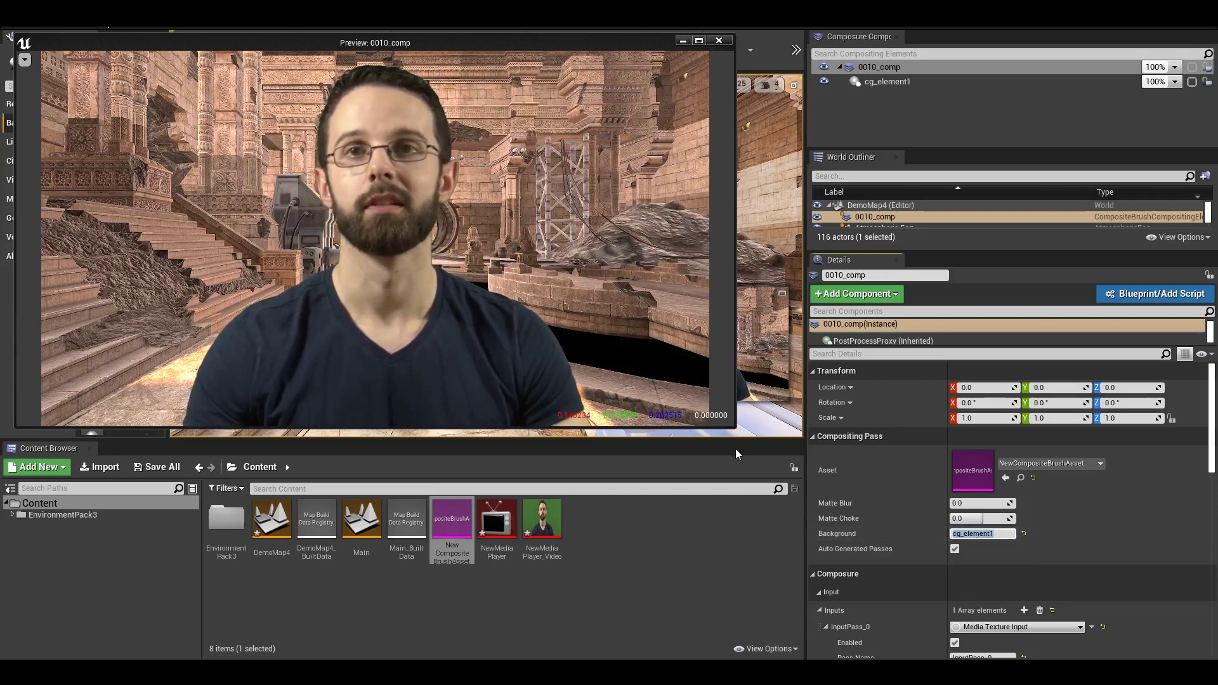
drag(736, 433, 839, 581)
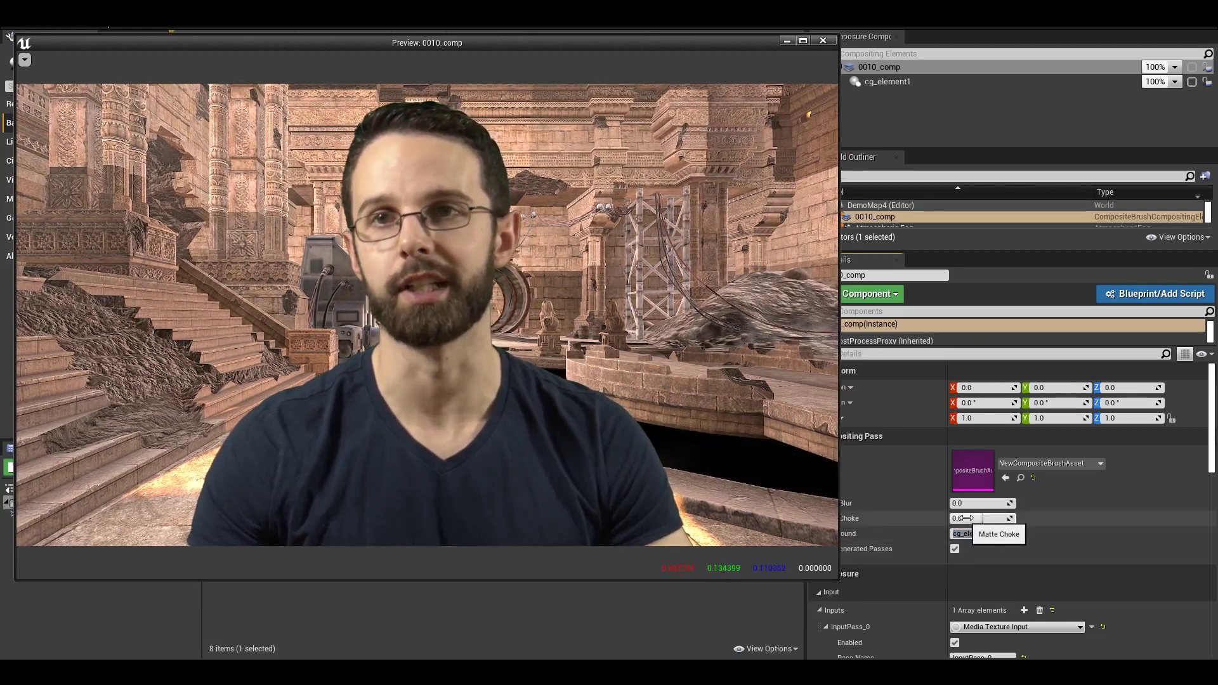
drag(839, 580, 770, 544)
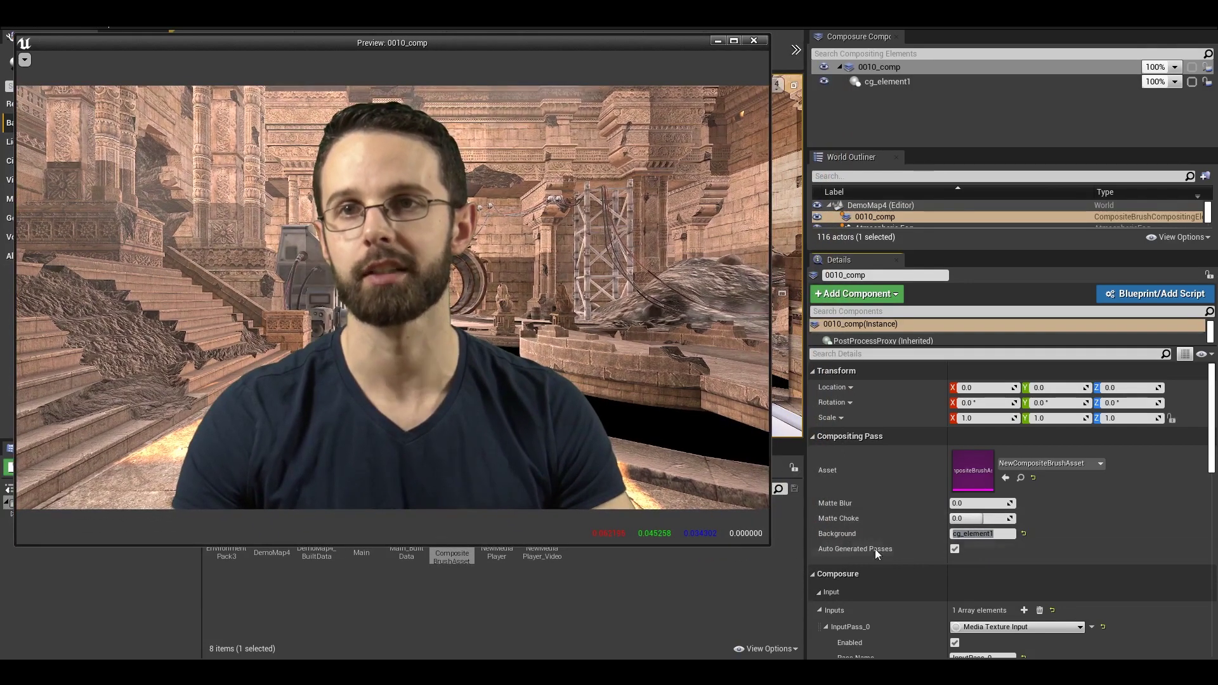
- Adjust the comp's Matte Choke, trying -2 first and settling on -4
click(974, 517)
text(-2)
key(Return)
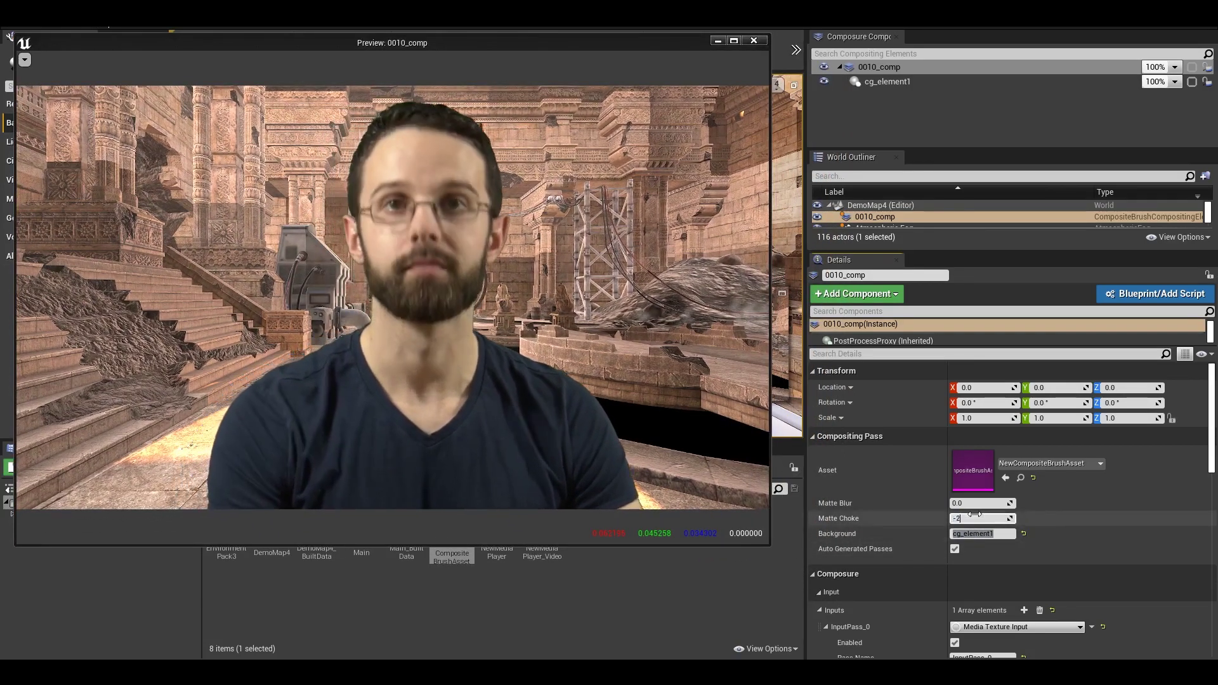
text(-4)
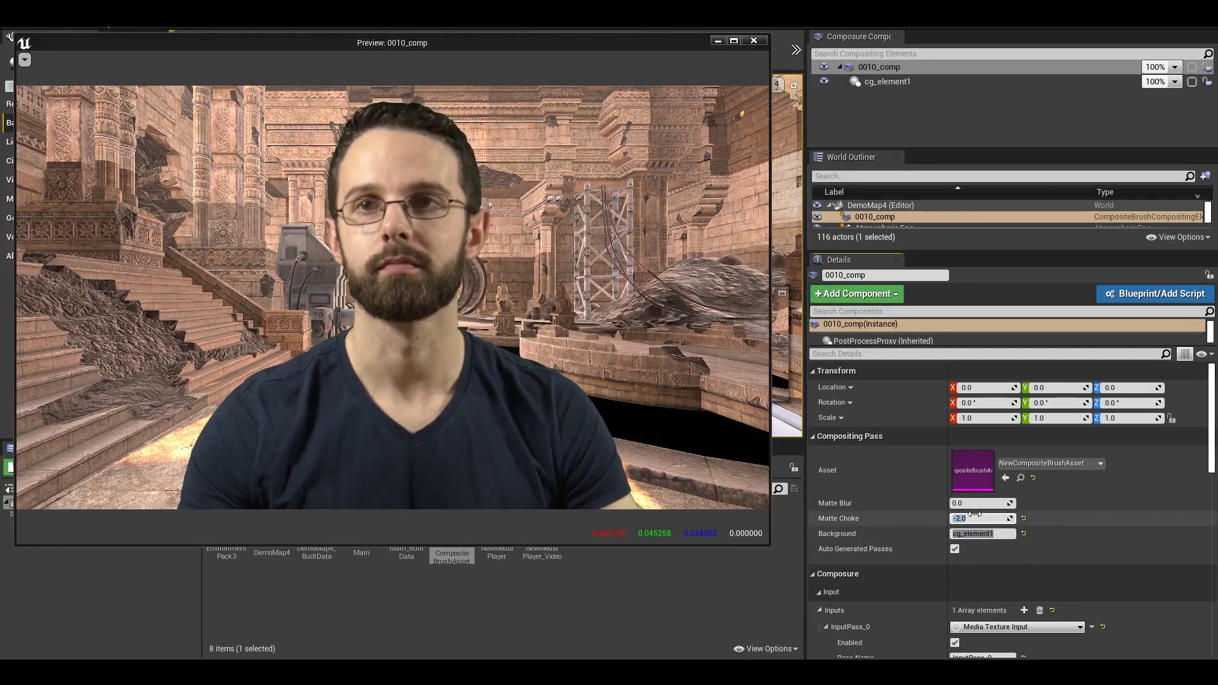
key(Return)
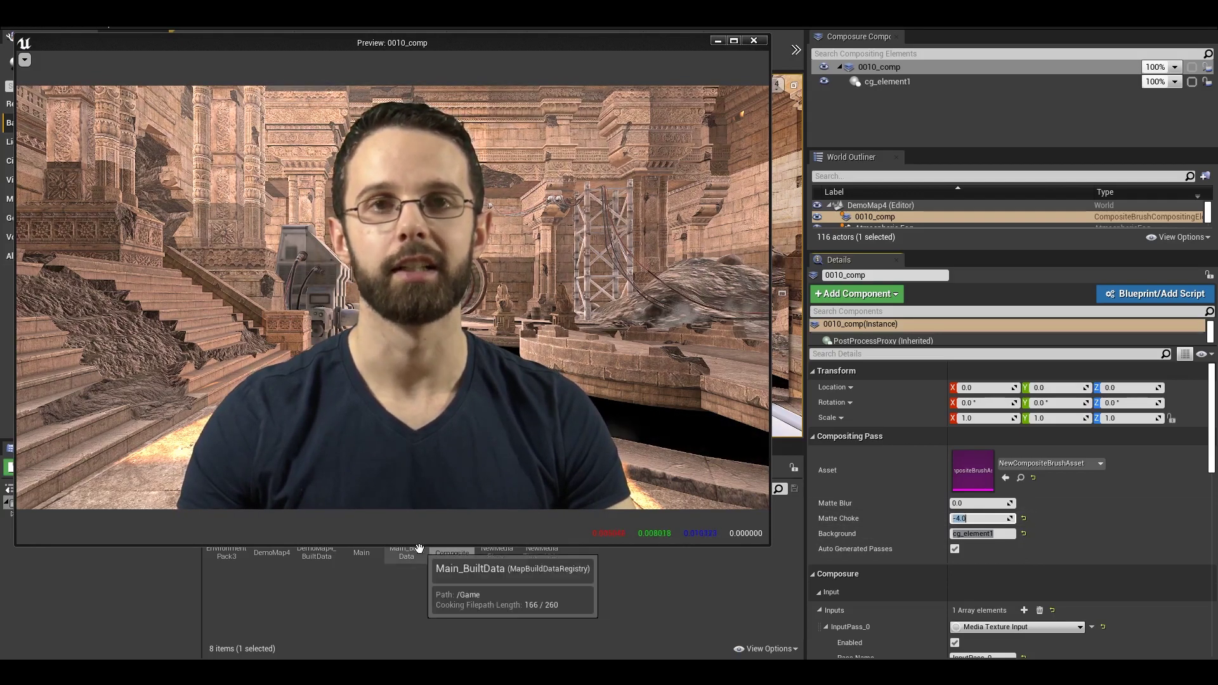
- Shorten the preview window to uncover the Content assets, and open and save NewCompositeBrushAsset
drag(426, 545, 425, 464)
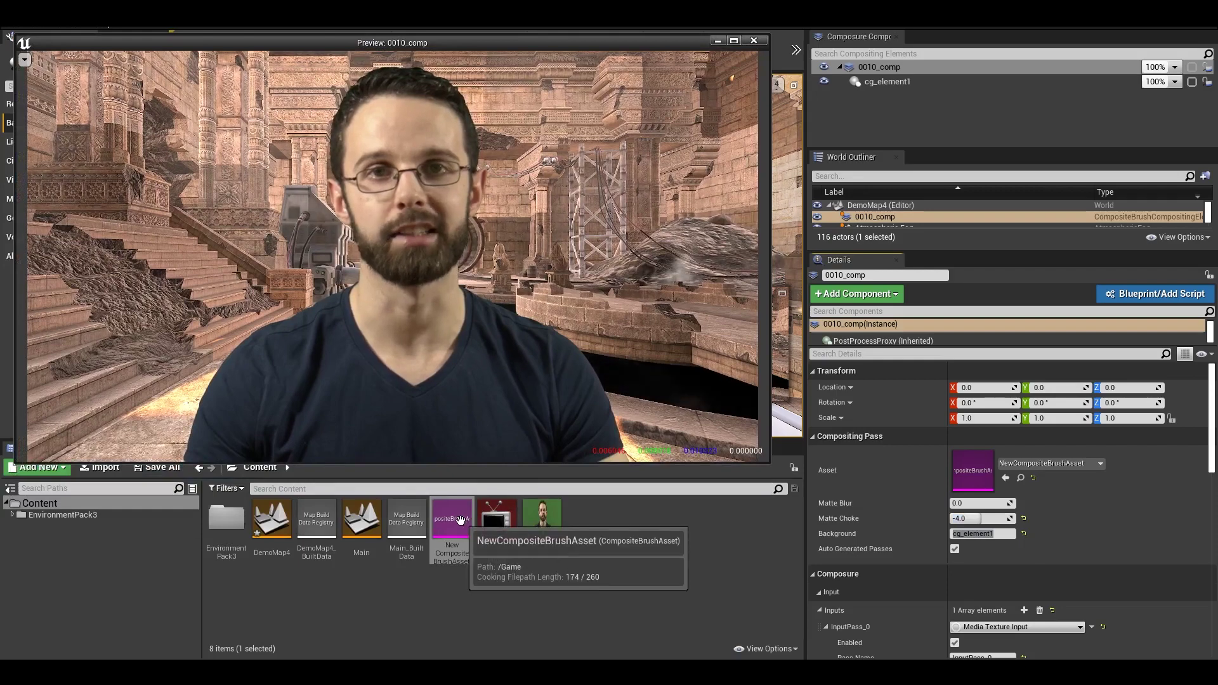
click(462, 527)
double_click(462, 522)
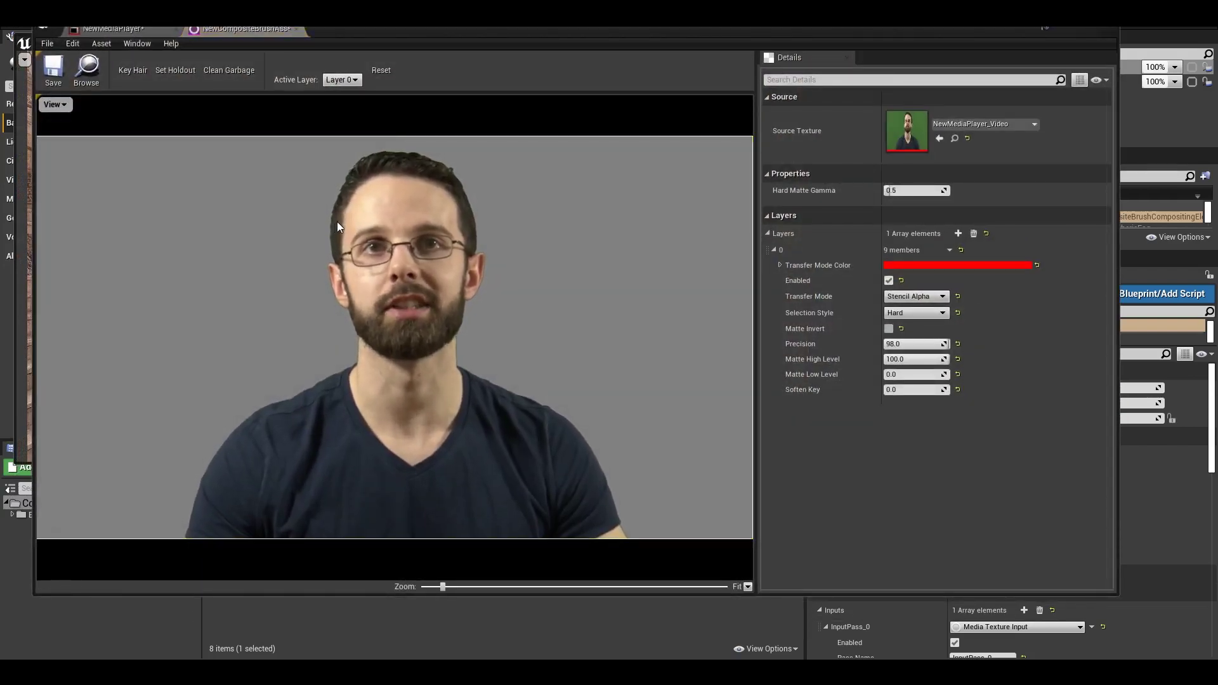
click(54, 68)
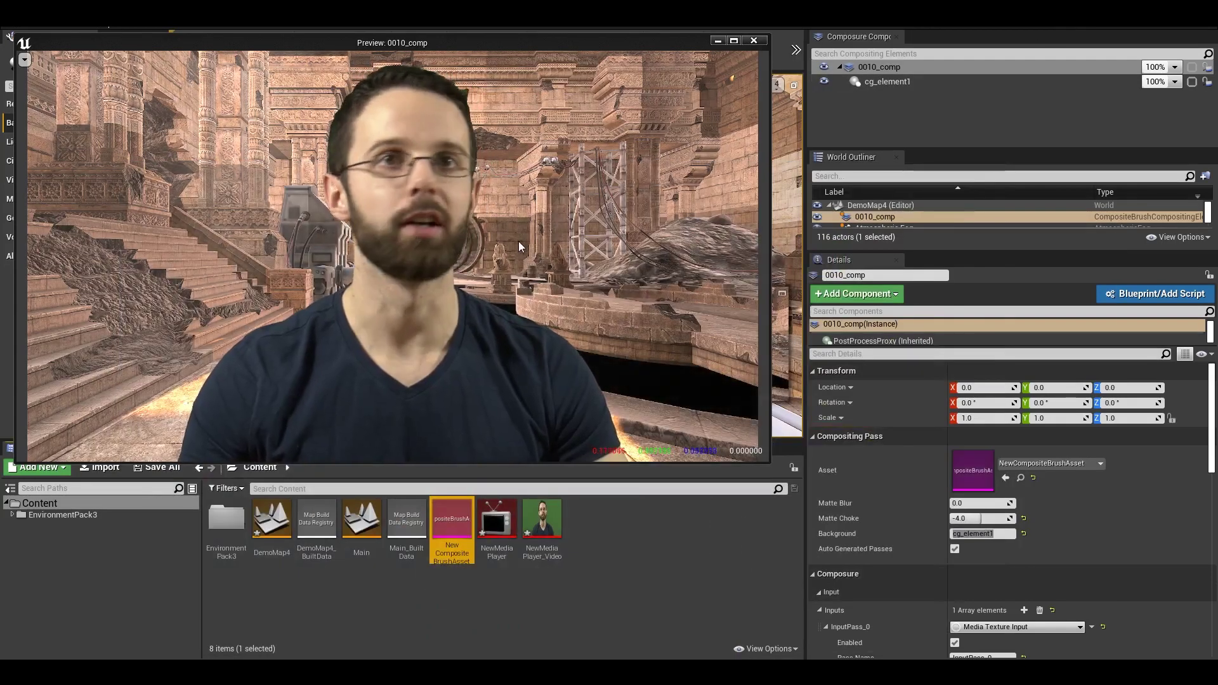
- Set the comp's Matte Blur to 2
click(966, 504)
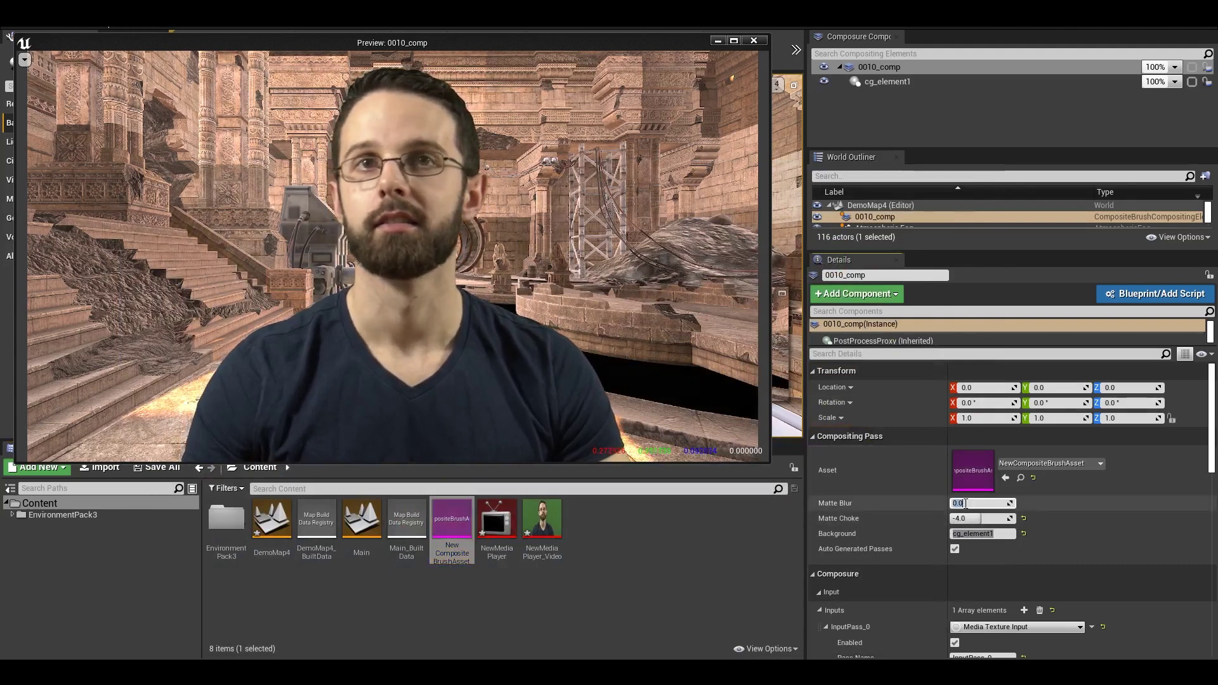
text(2)
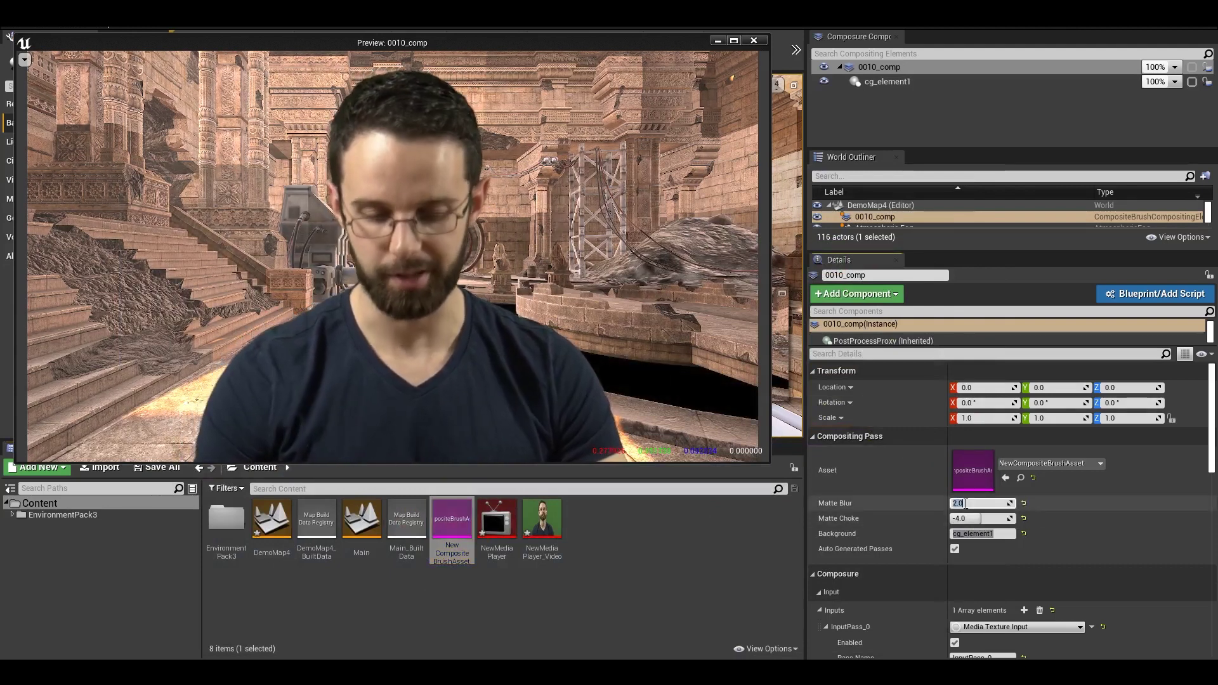
key(Return)
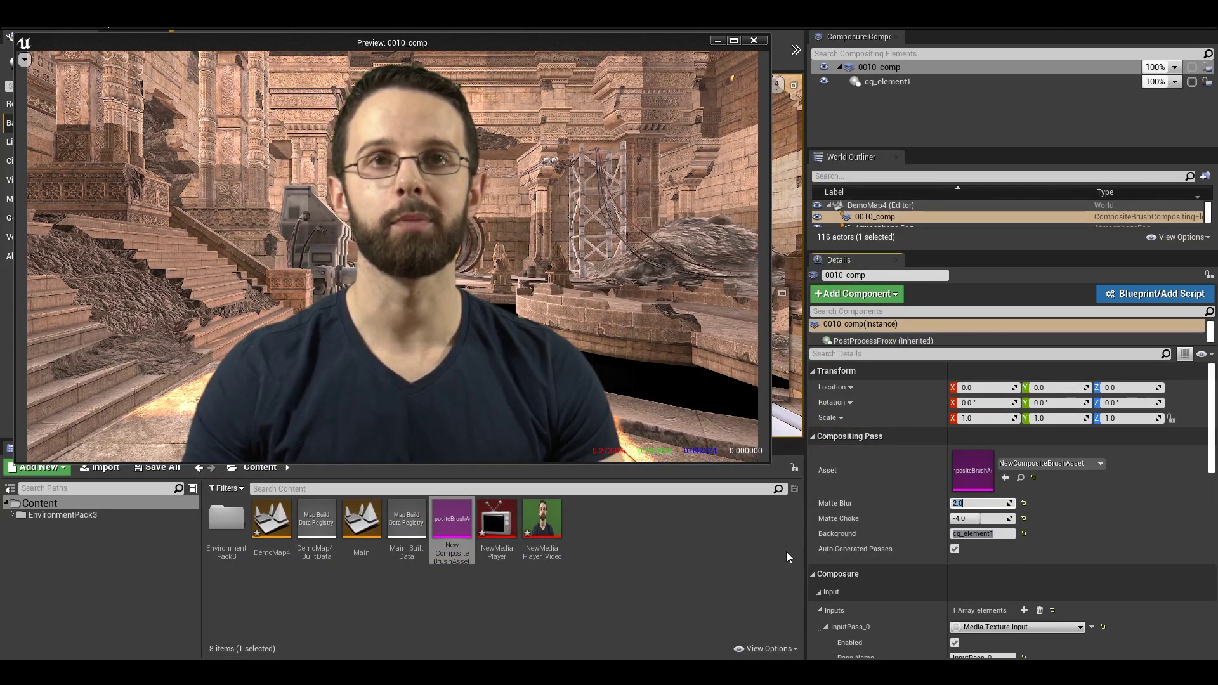
- Reopen NewCompositeBrushAsset, disable layer 0, and add a second layer with its settings expanded
click(496, 524)
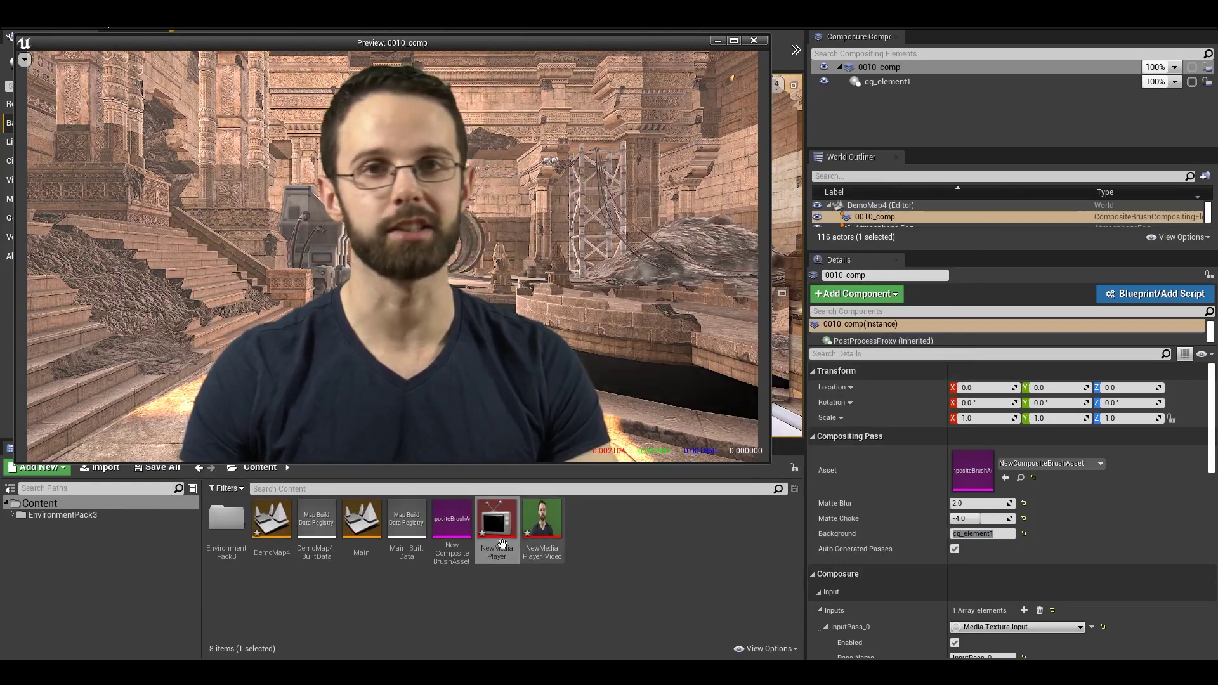
double_click(450, 520)
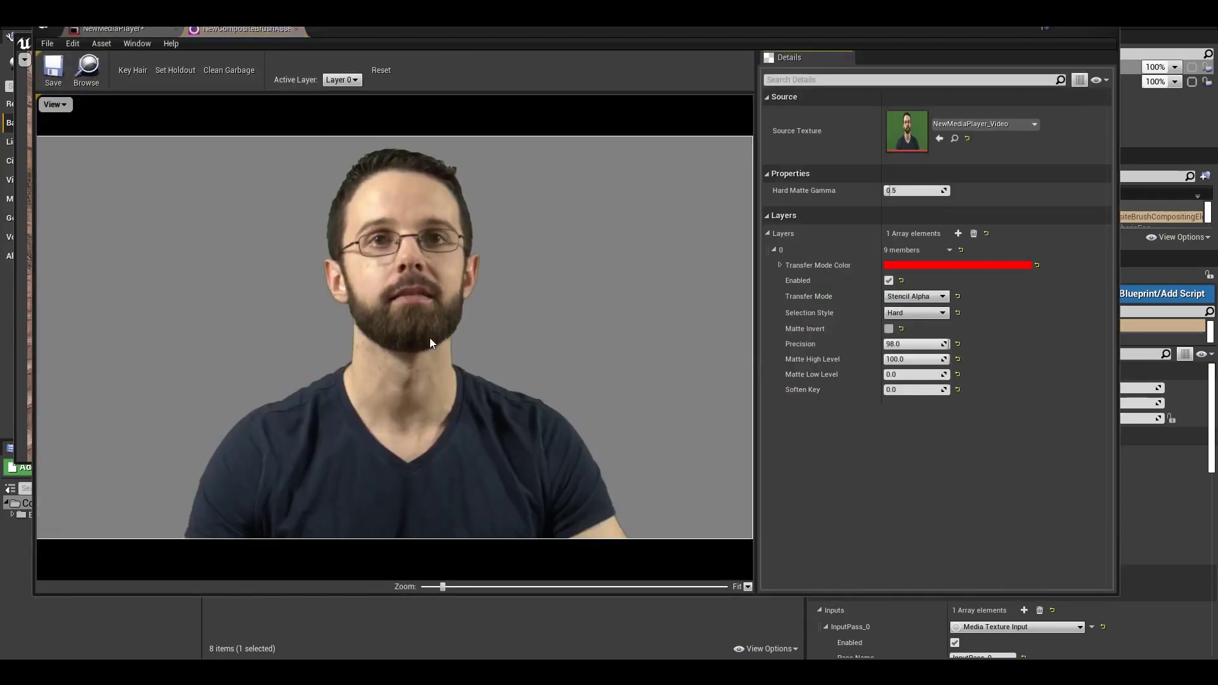
click(888, 281)
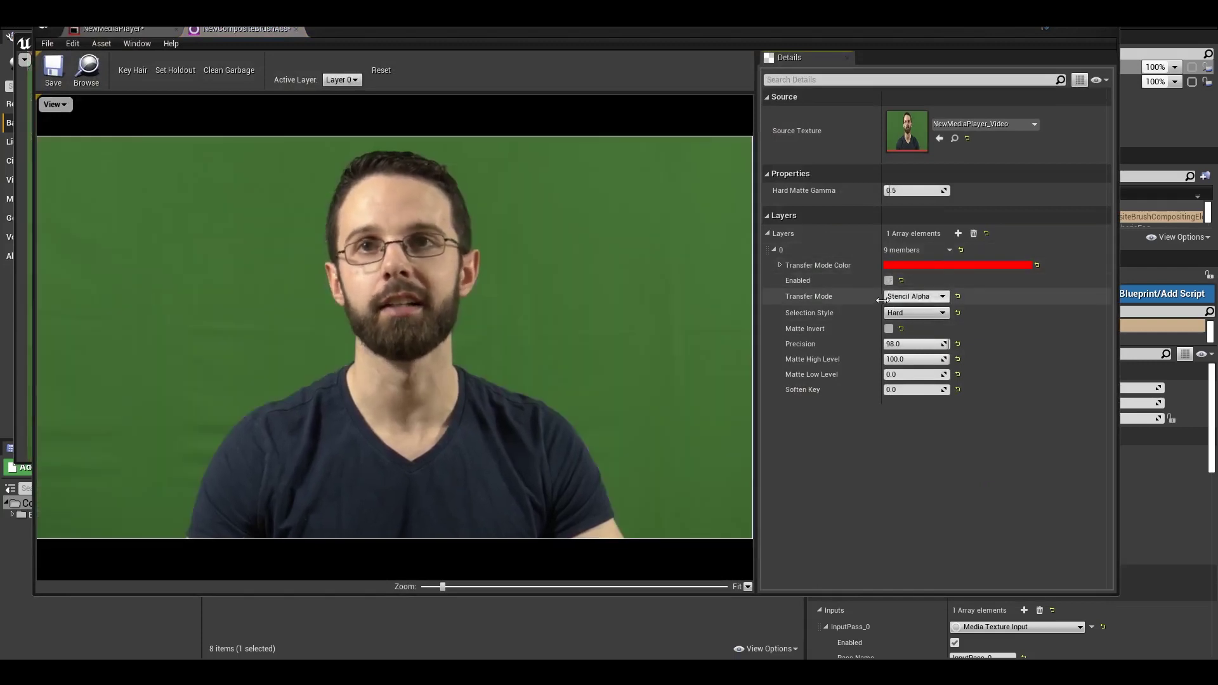
click(959, 233)
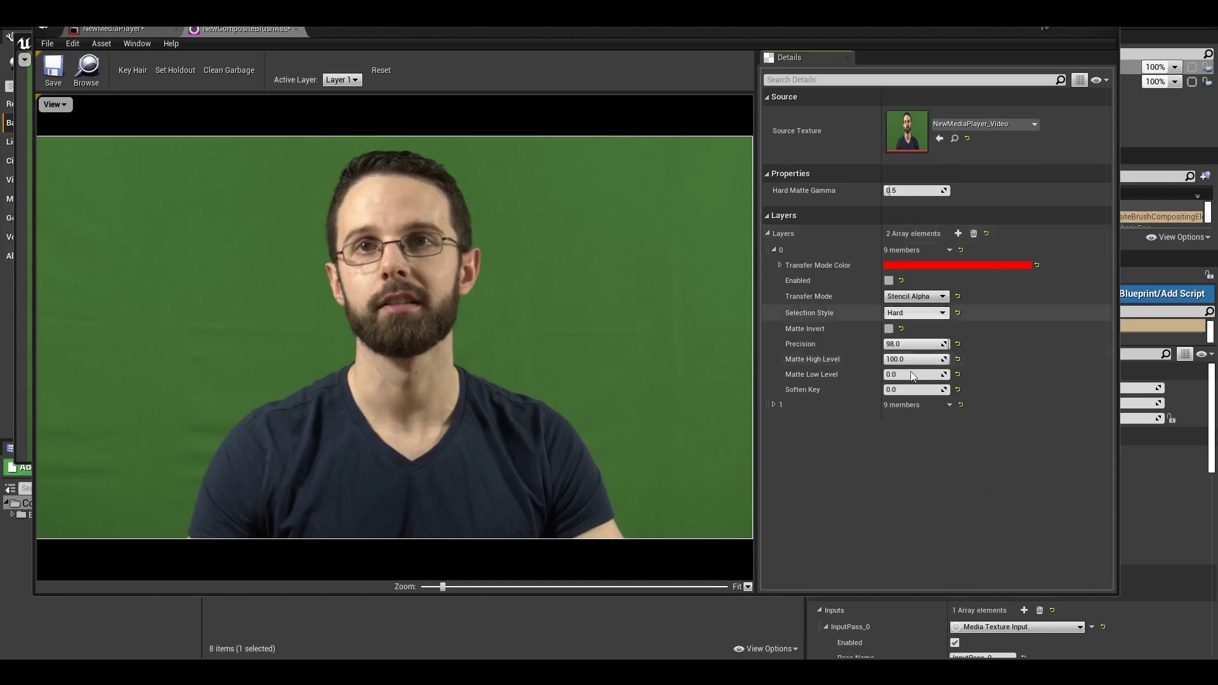
click(775, 405)
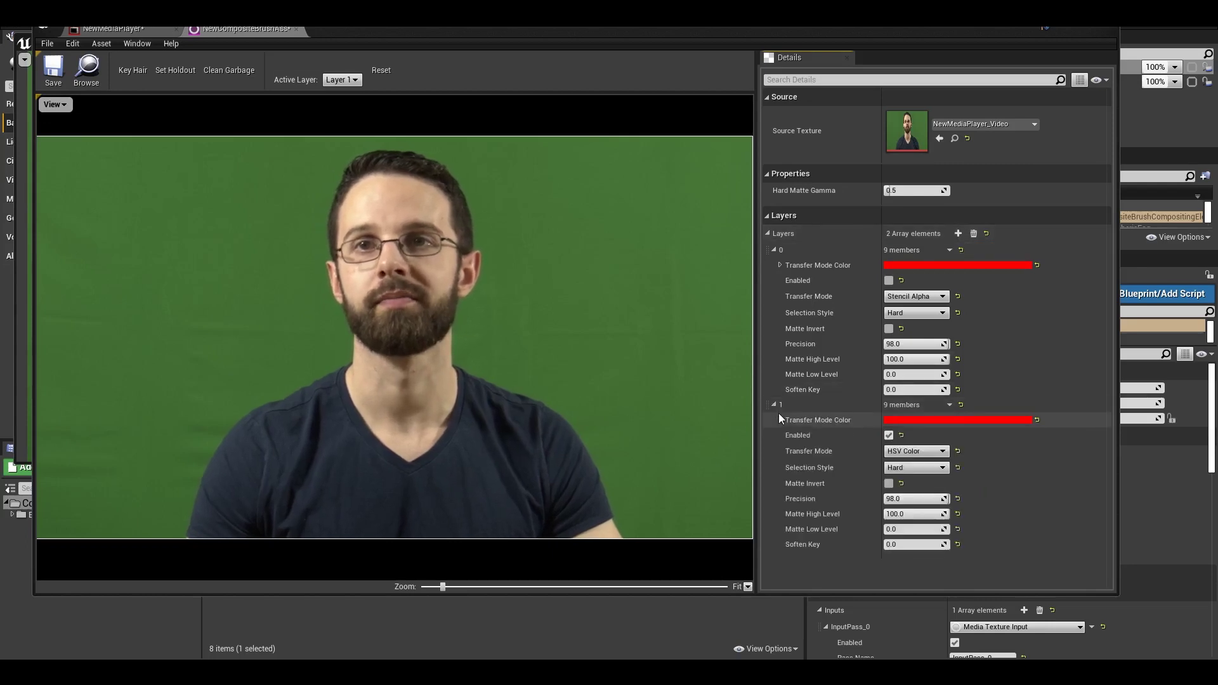
- Sample the green backdrop as layer 1's colour selection, extending it onto the shirt and the ear
click(661, 439)
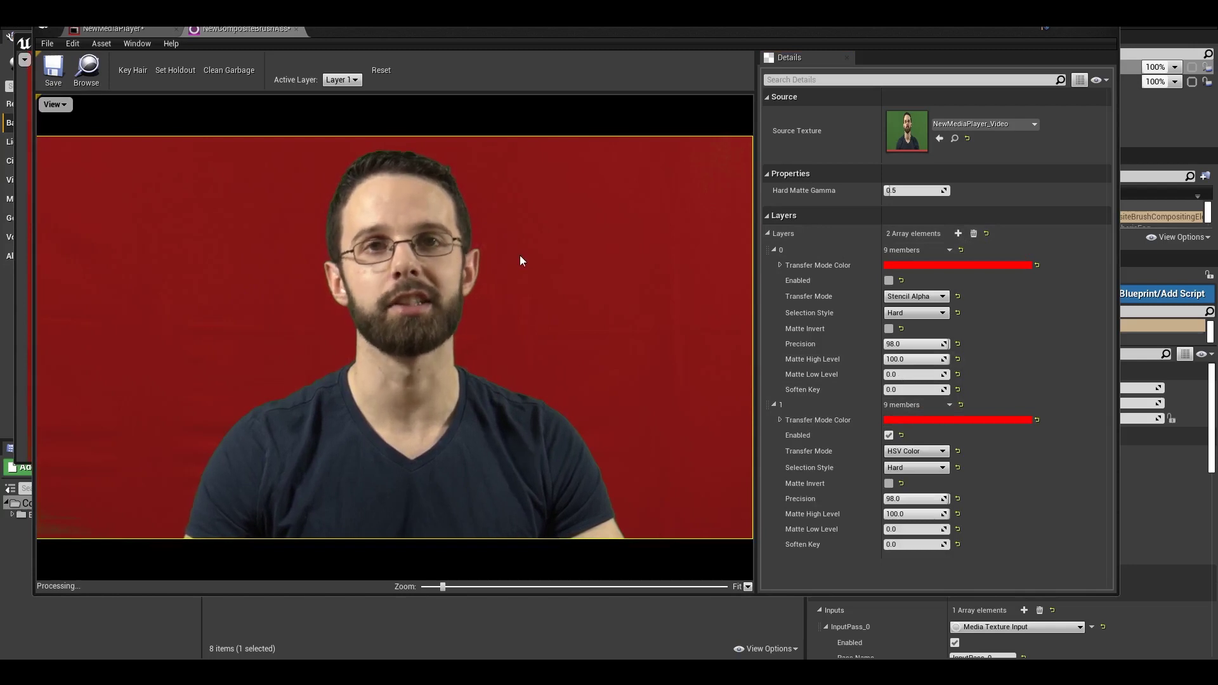
click(489, 379)
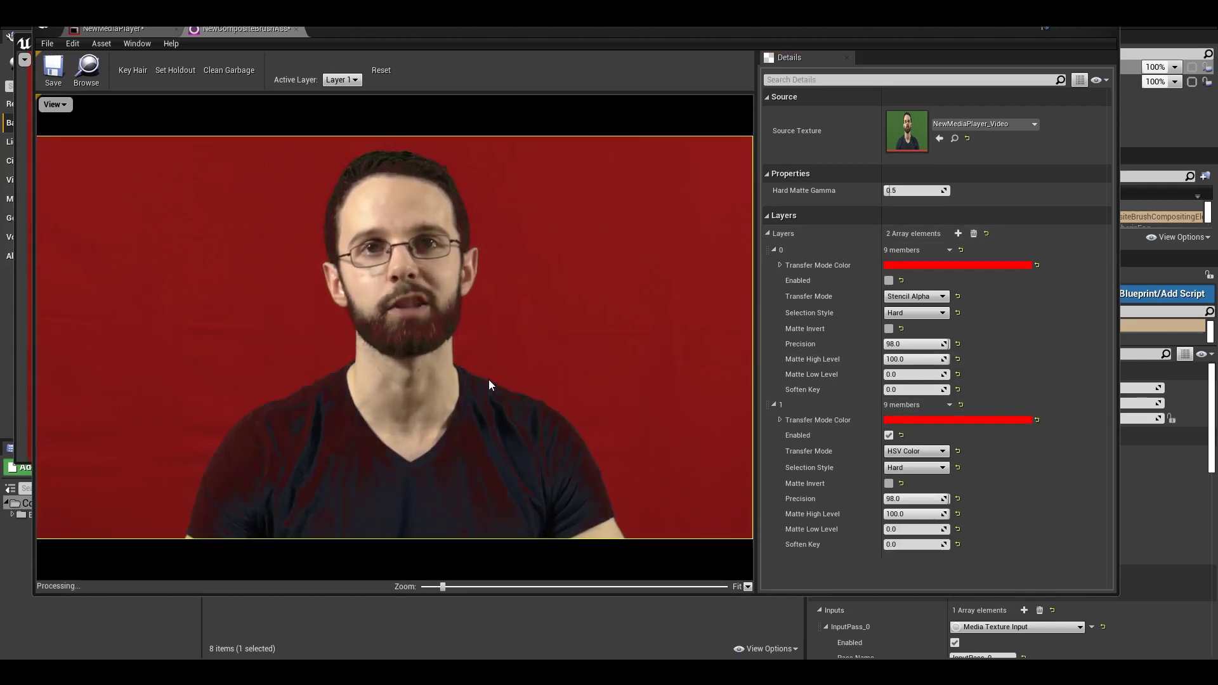
click(478, 265)
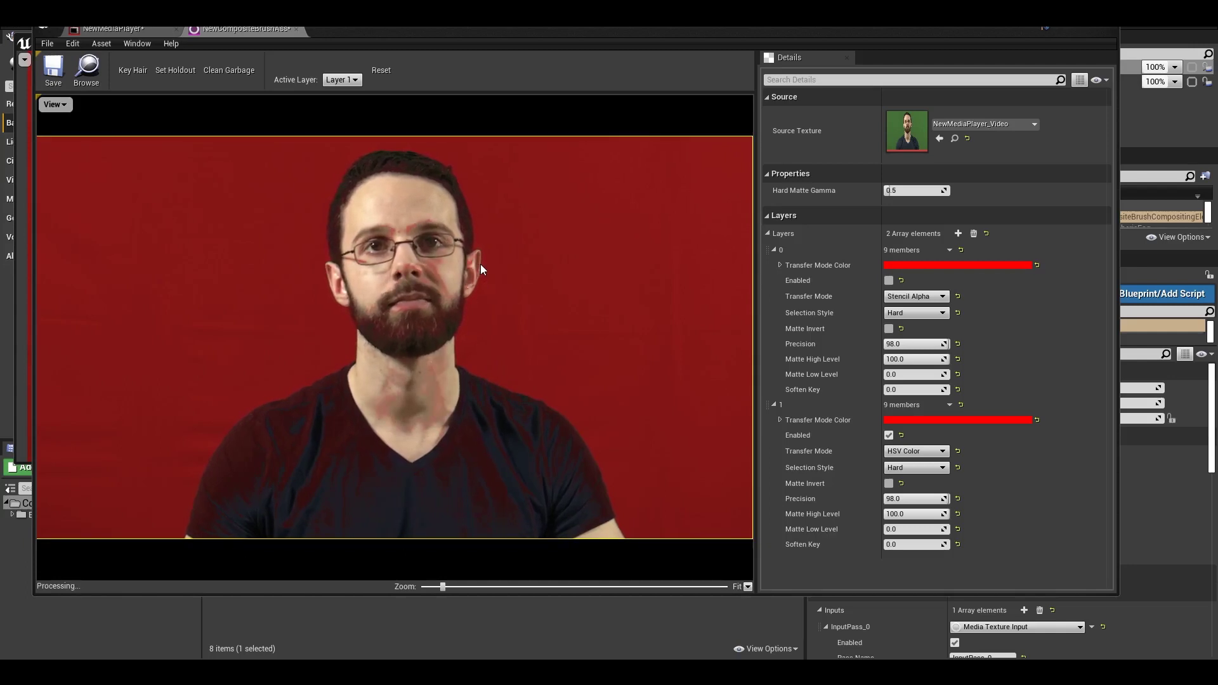
- Hold the shirt and face out of layer 1's colour selection, leaving only the backdrop recoloured
click(492, 438)
click(501, 440)
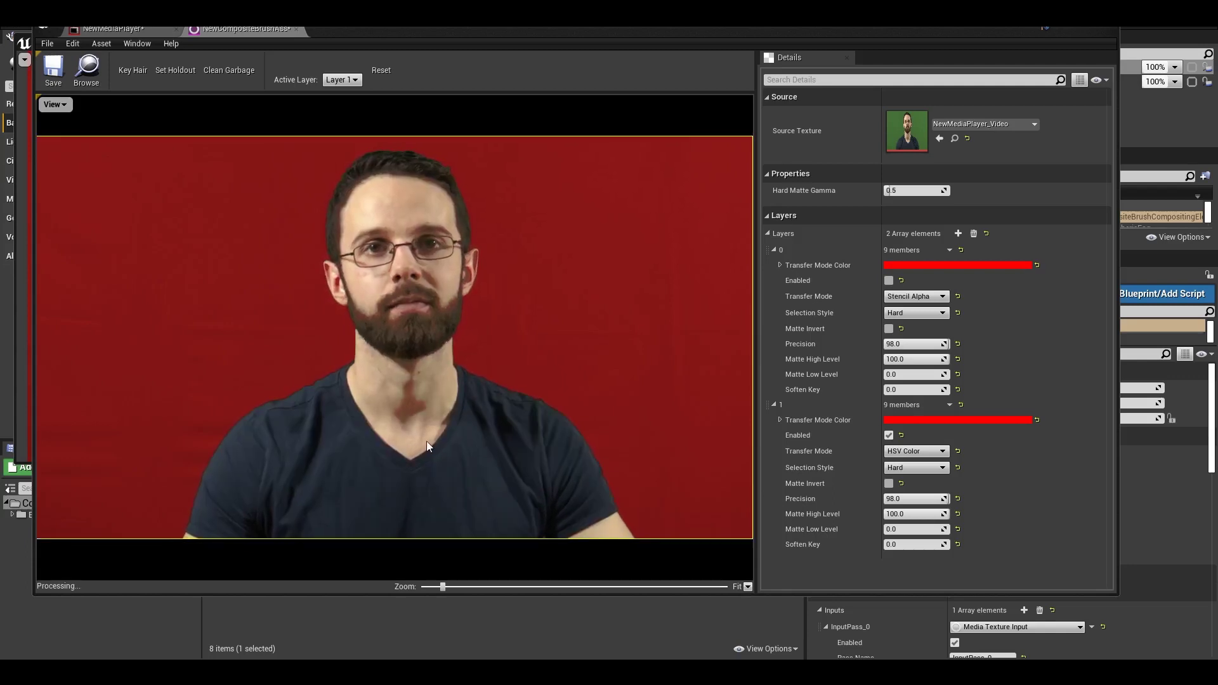
click(387, 229)
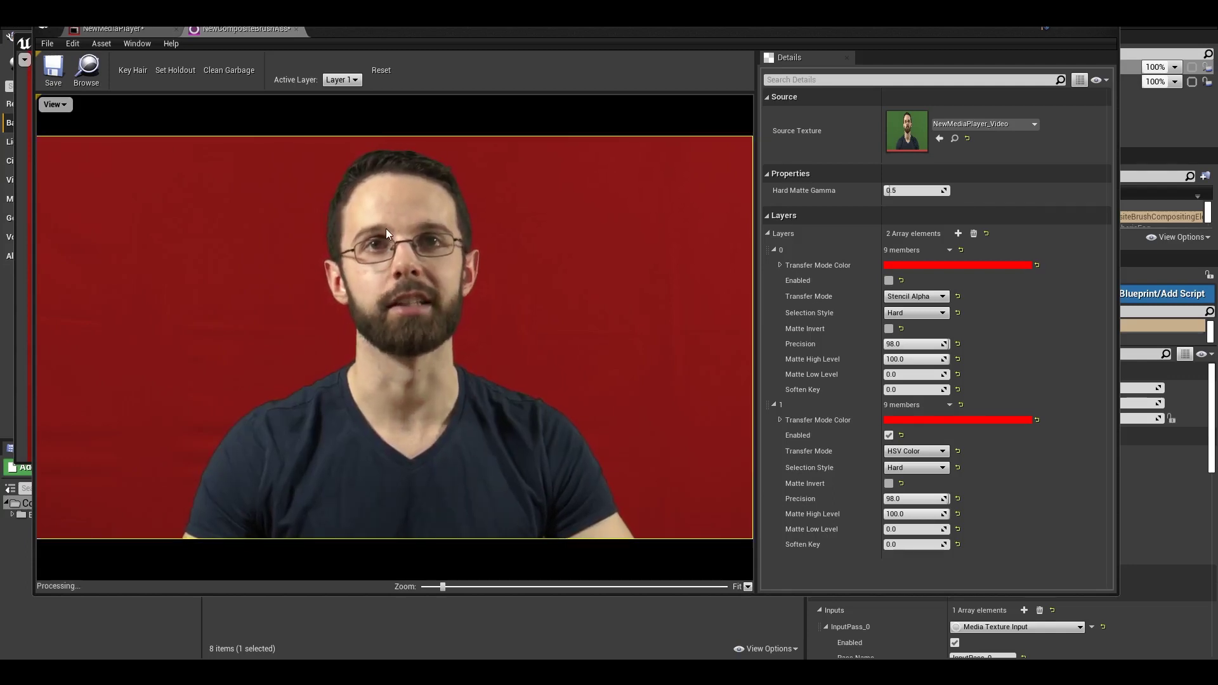
click(393, 235)
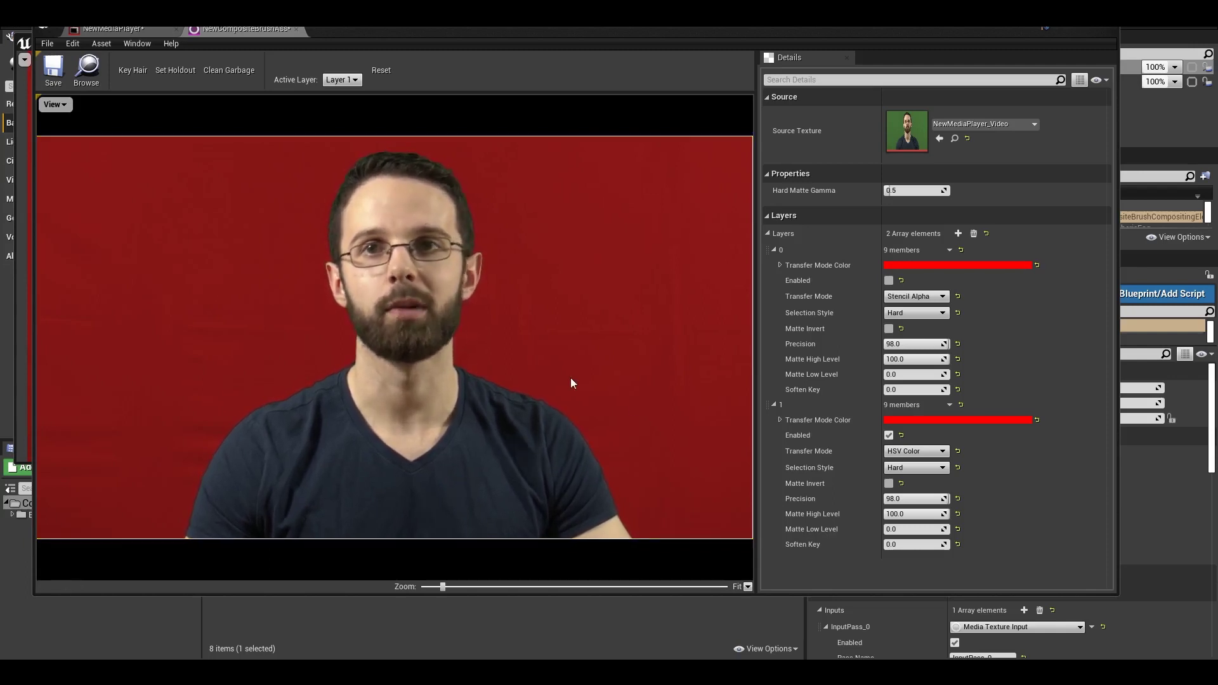
- Change layer 1's transfer mode colour to grey with saturation 0 and value 0.5
click(937, 421)
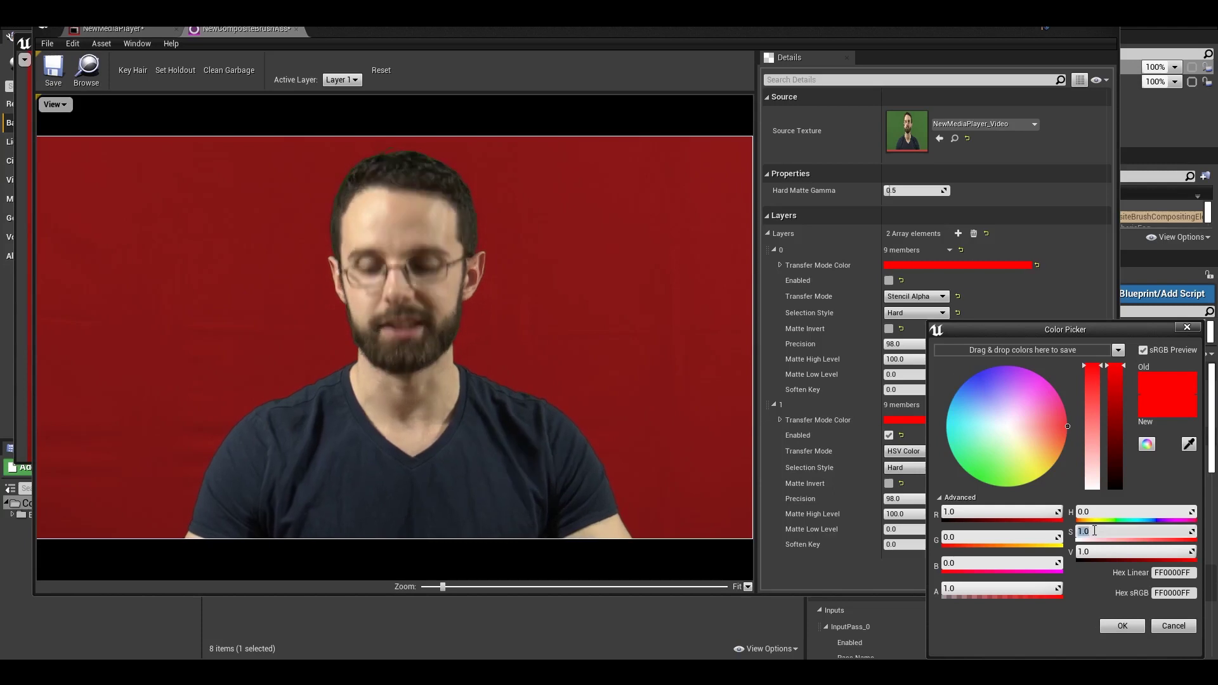
text(0)
key(Return)
click(1093, 552)
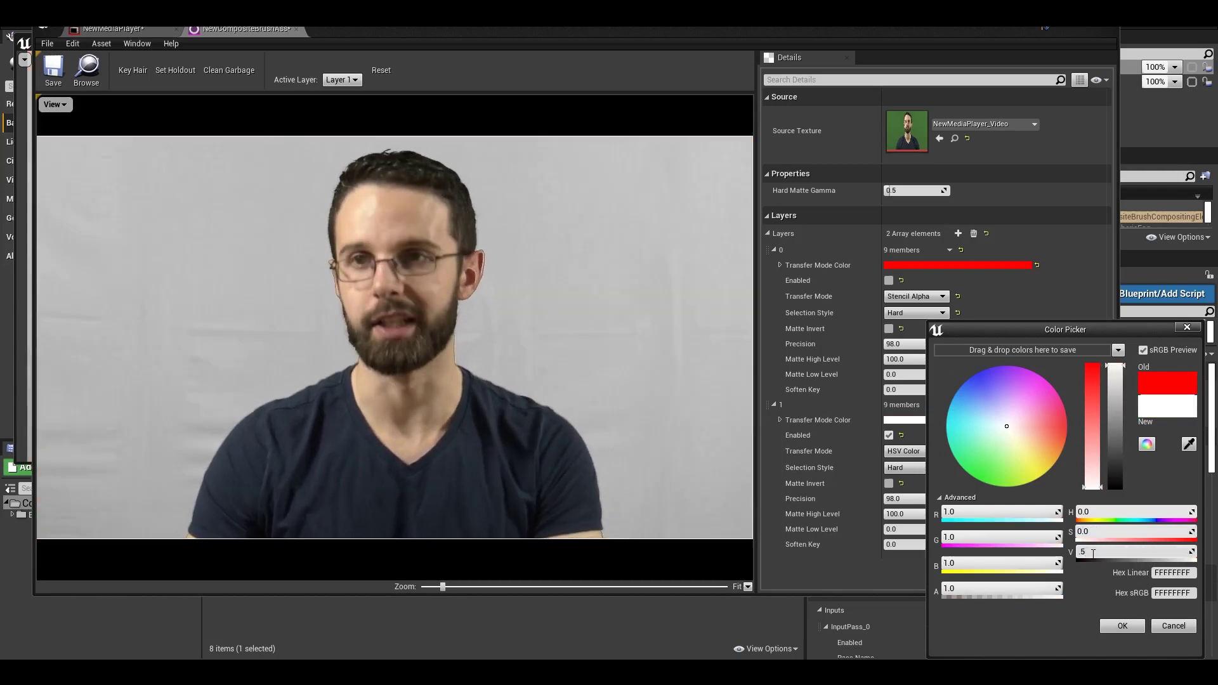
text(0.5)
key(Return)
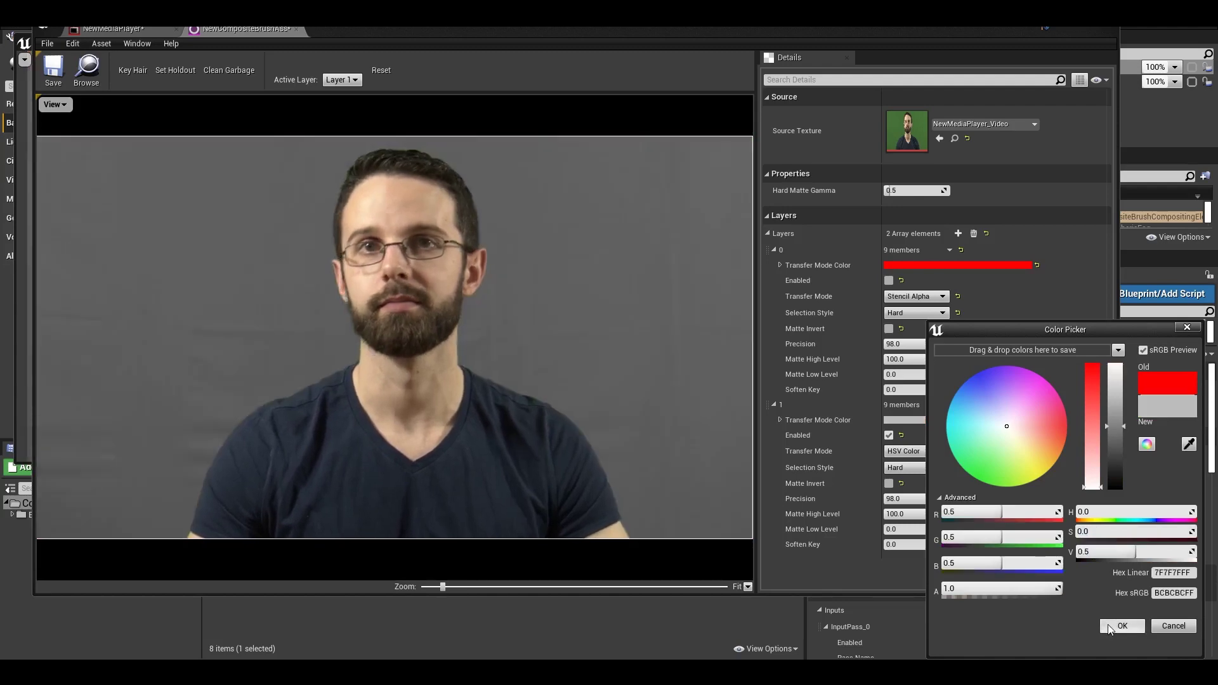
click(1108, 625)
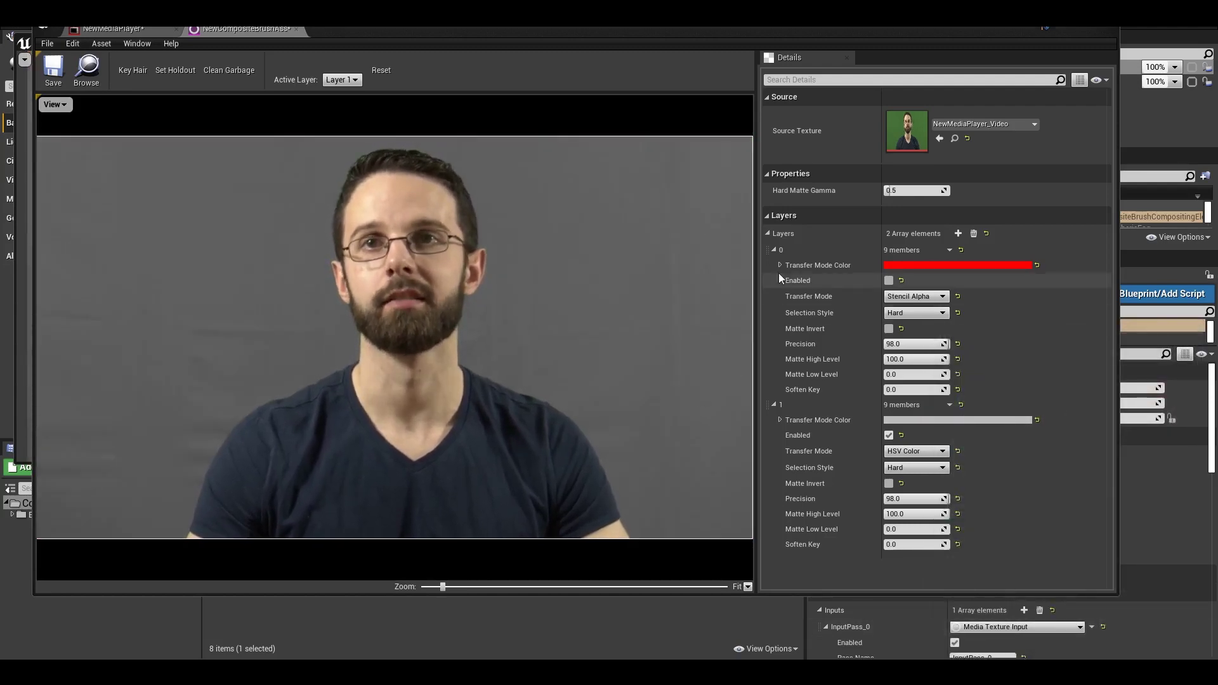
- Re-enable layer 0 and add a third layer, layer 2, with its settings expanded
click(890, 281)
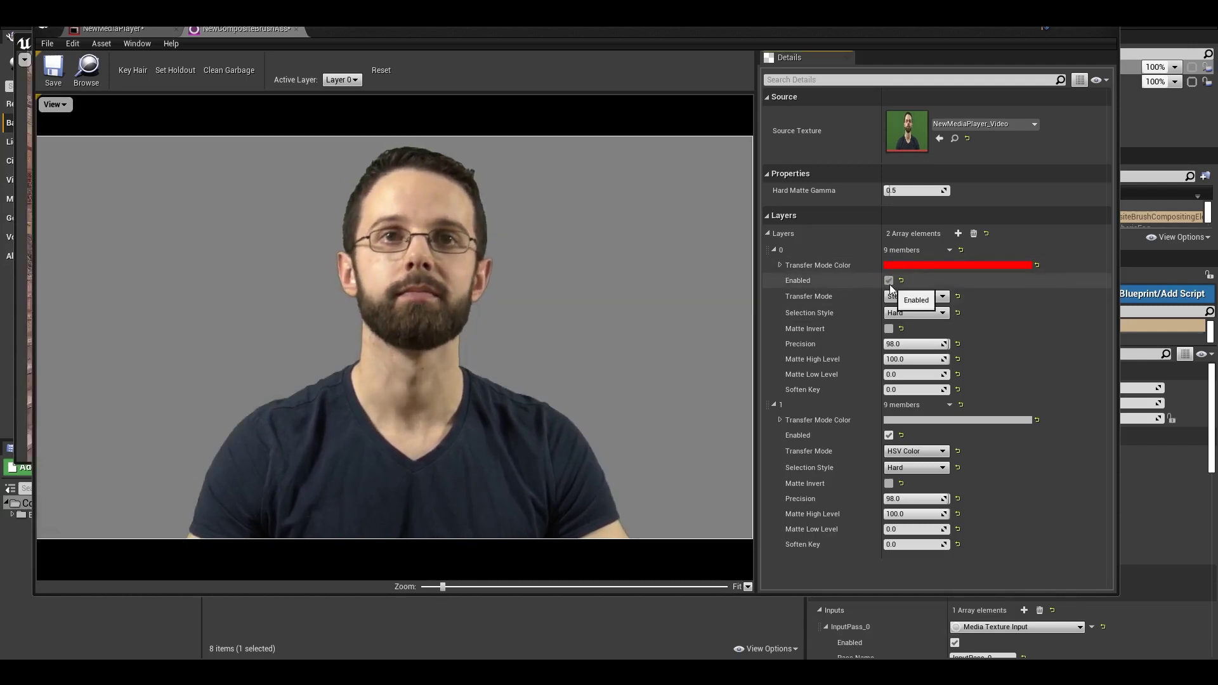
click(774, 250)
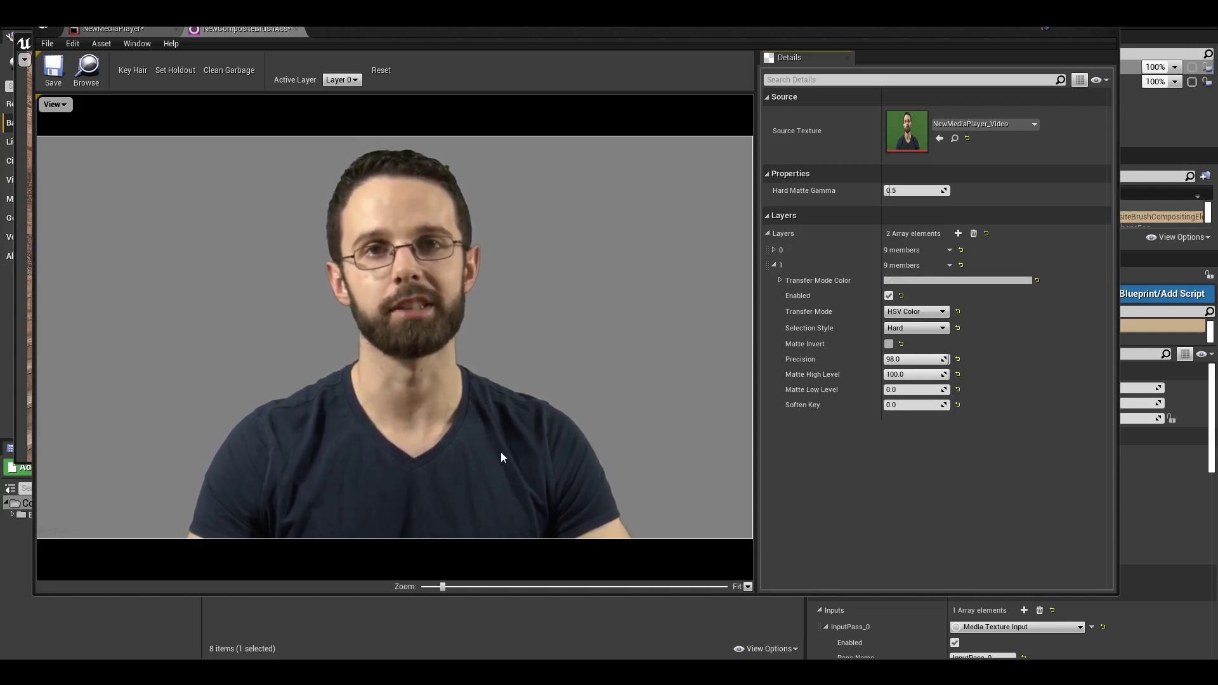
click(959, 235)
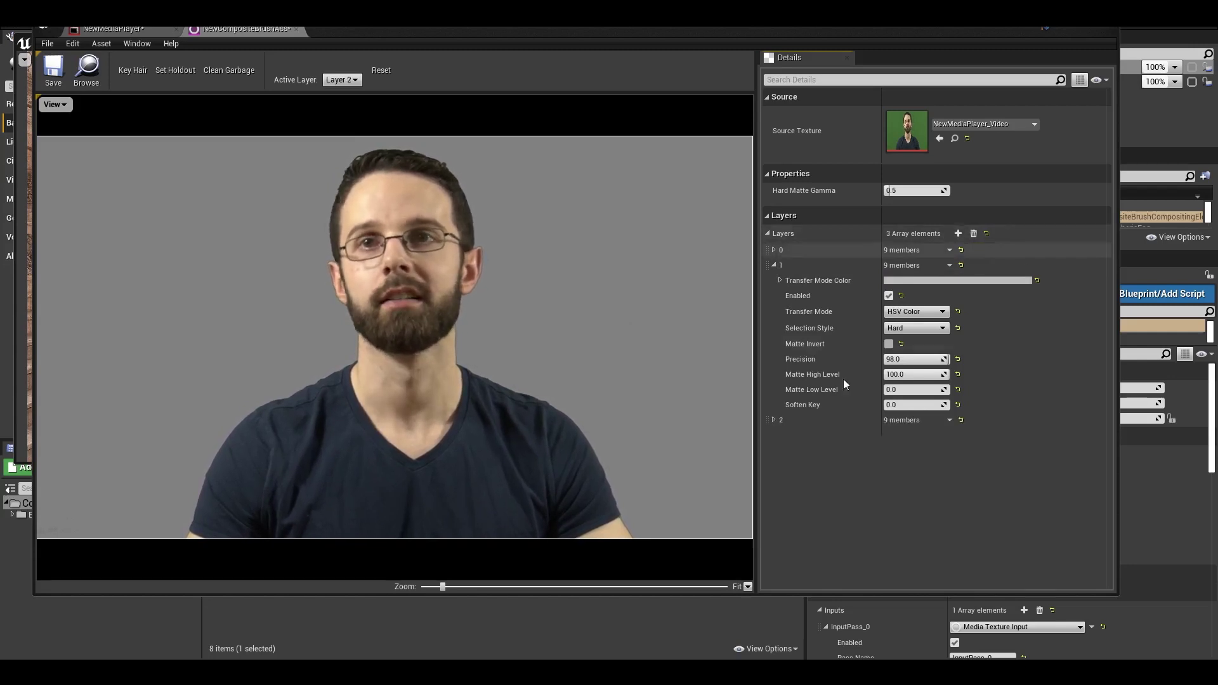
click(774, 421)
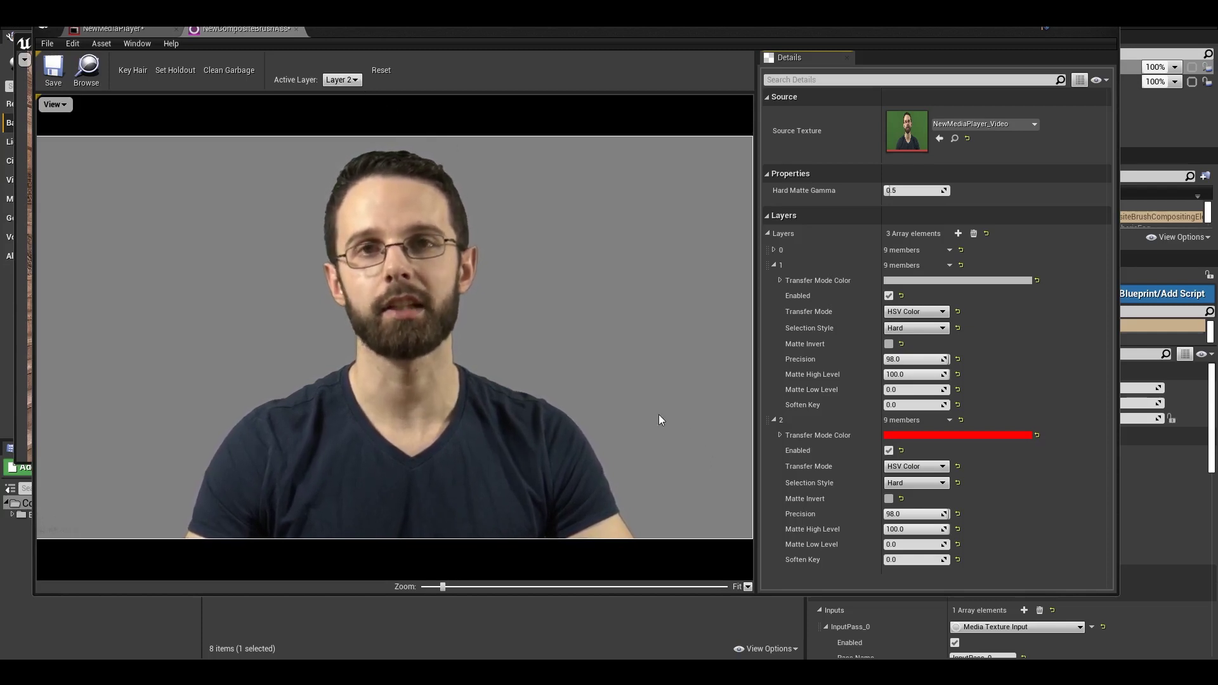
- Select the shirt for layer 2 and change its transfer mode colour to a pale red with hue about 16, saturation 0.445 and value 1.0
click(546, 470)
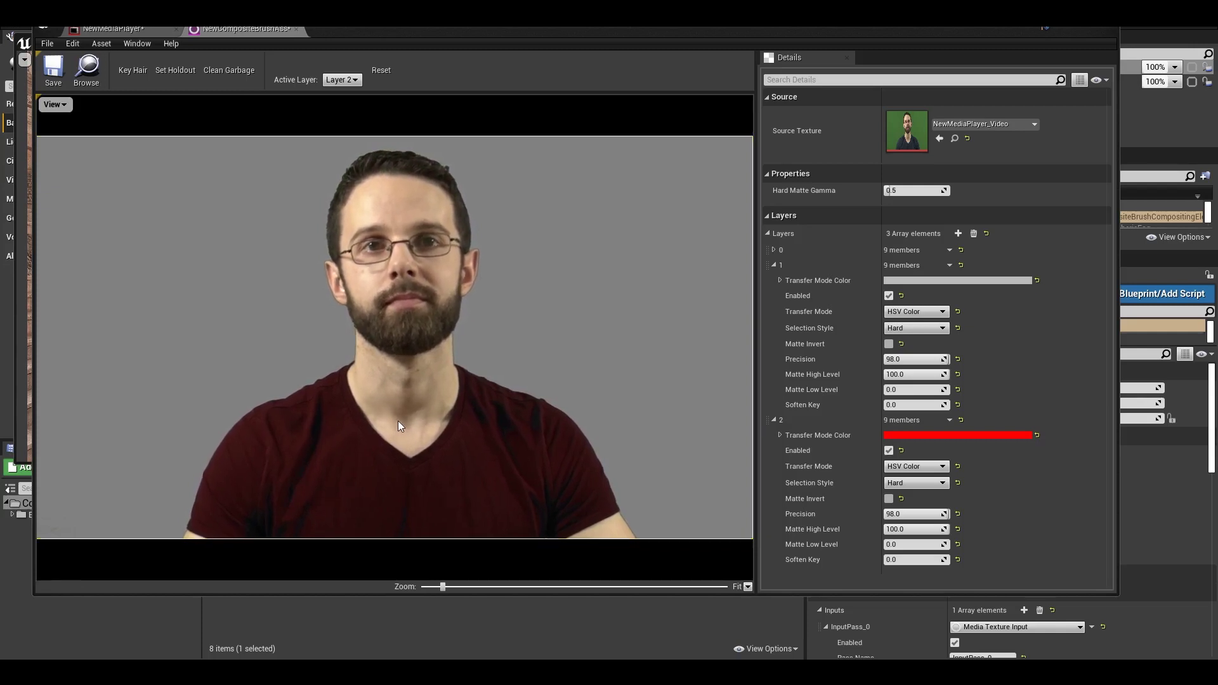
click(962, 437)
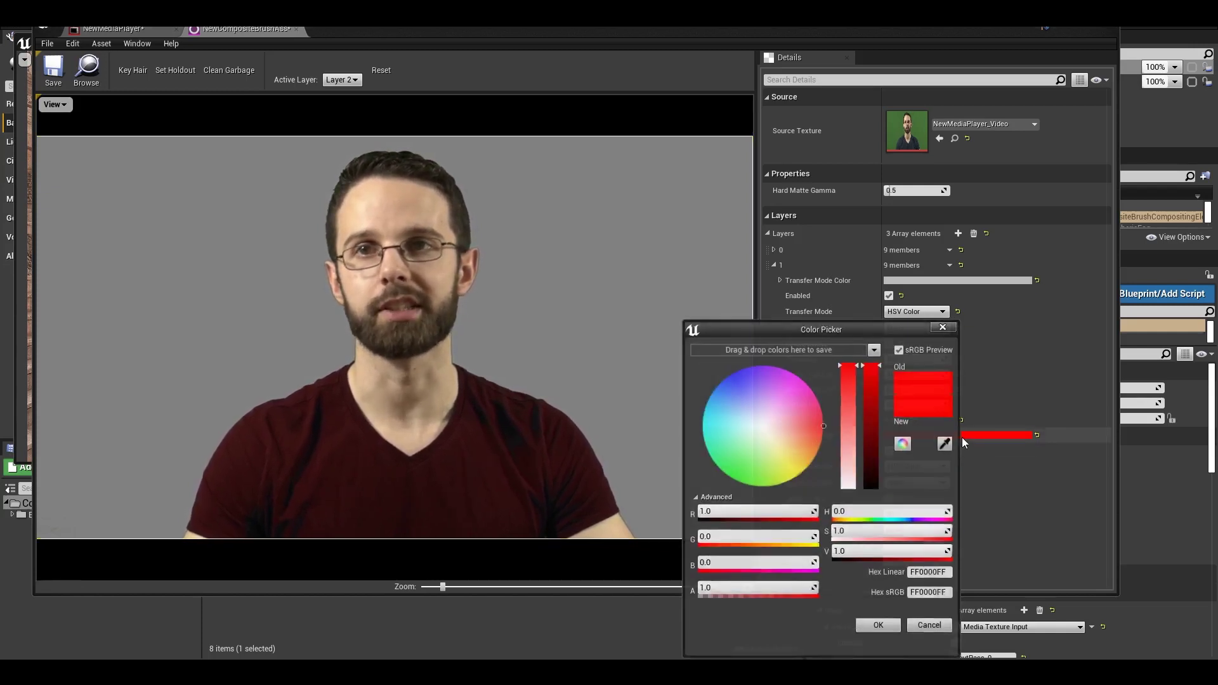
drag(846, 440, 848, 463)
click(765, 441)
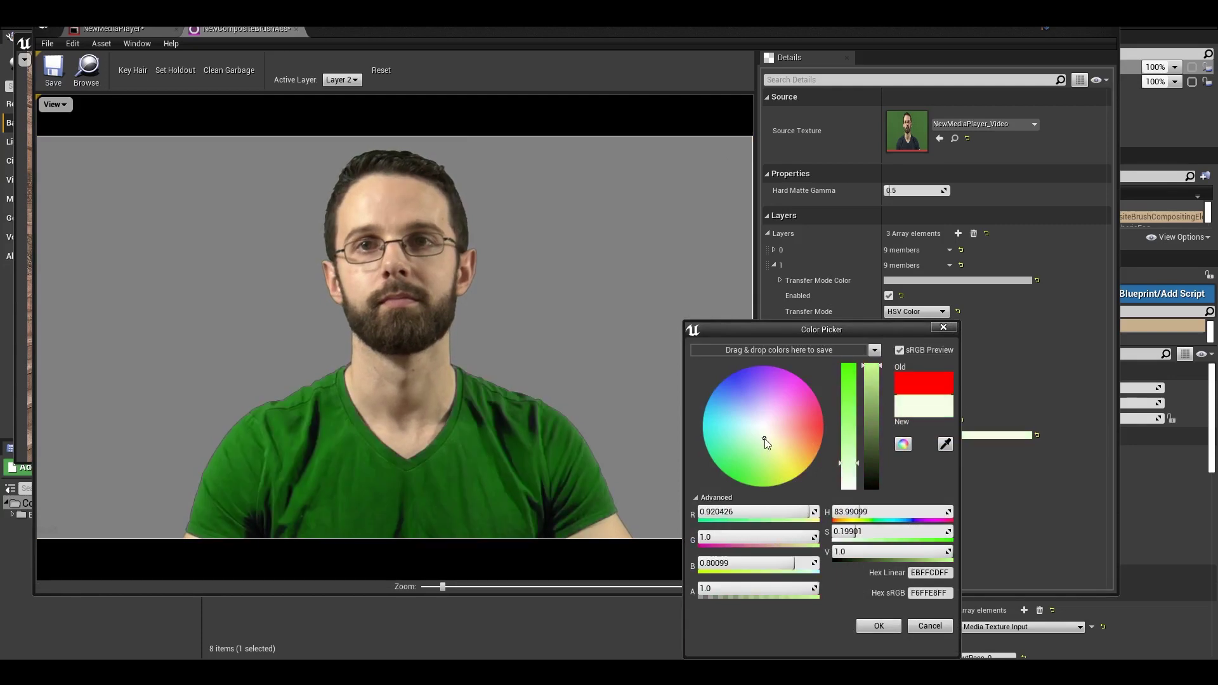
mouse_move(766, 442)
mouse_down()
mouse_move(773, 424)
mouse_move(791, 432)
mouse_up()
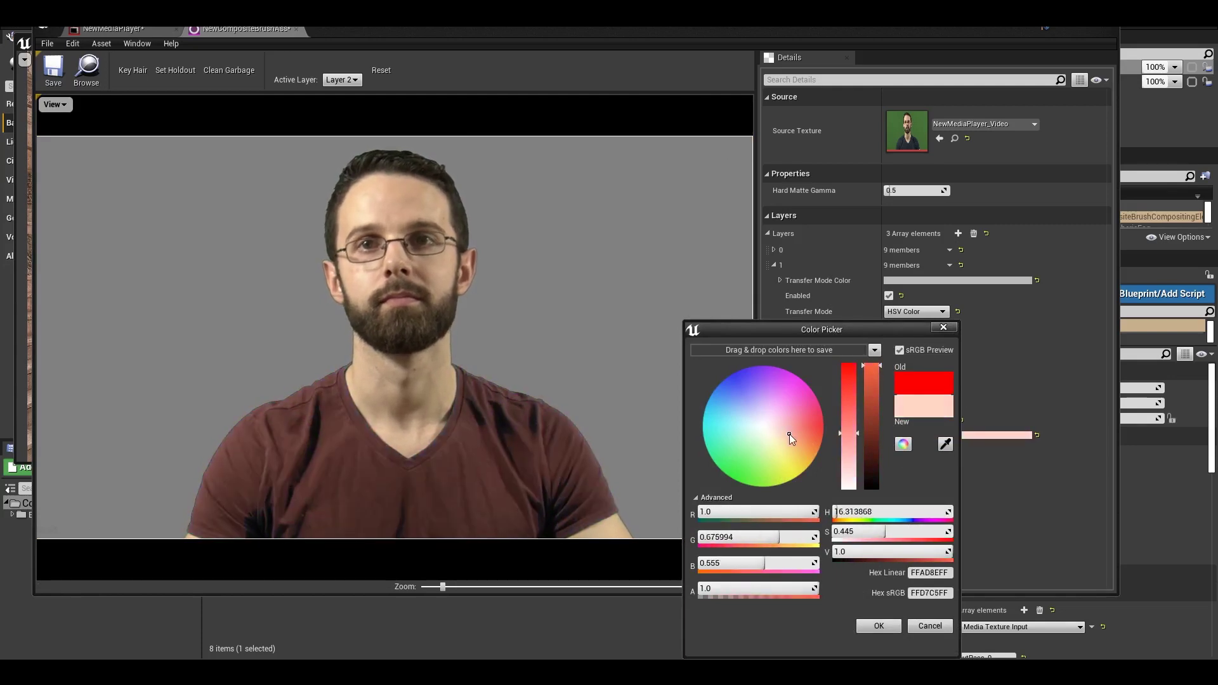
click(879, 627)
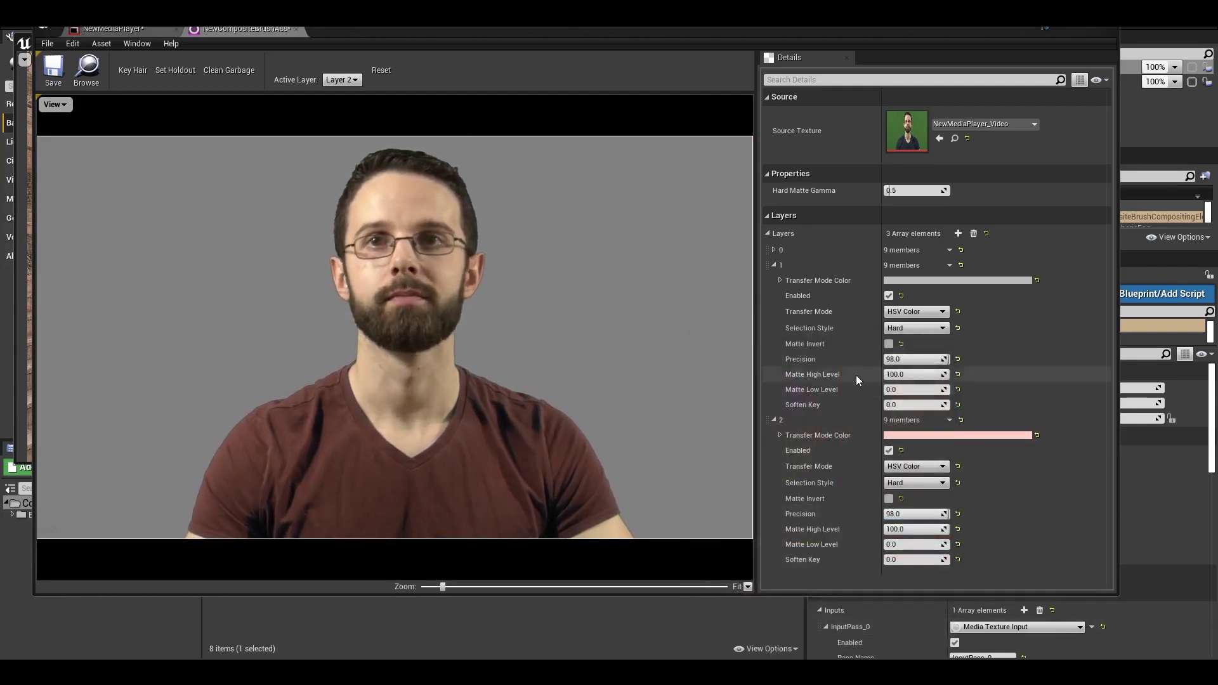
- Compare the shirt with layer 2 disabled and re-enabled, and collapse layer 1's settings
click(889, 451)
click(889, 451)
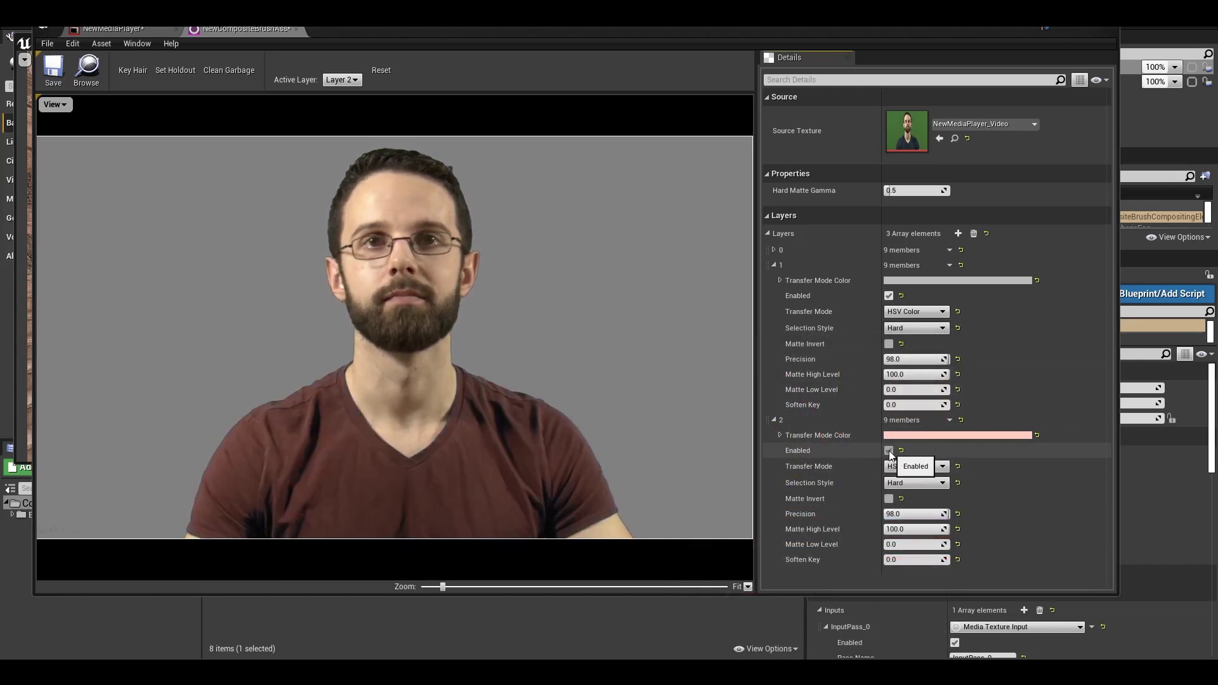
click(775, 265)
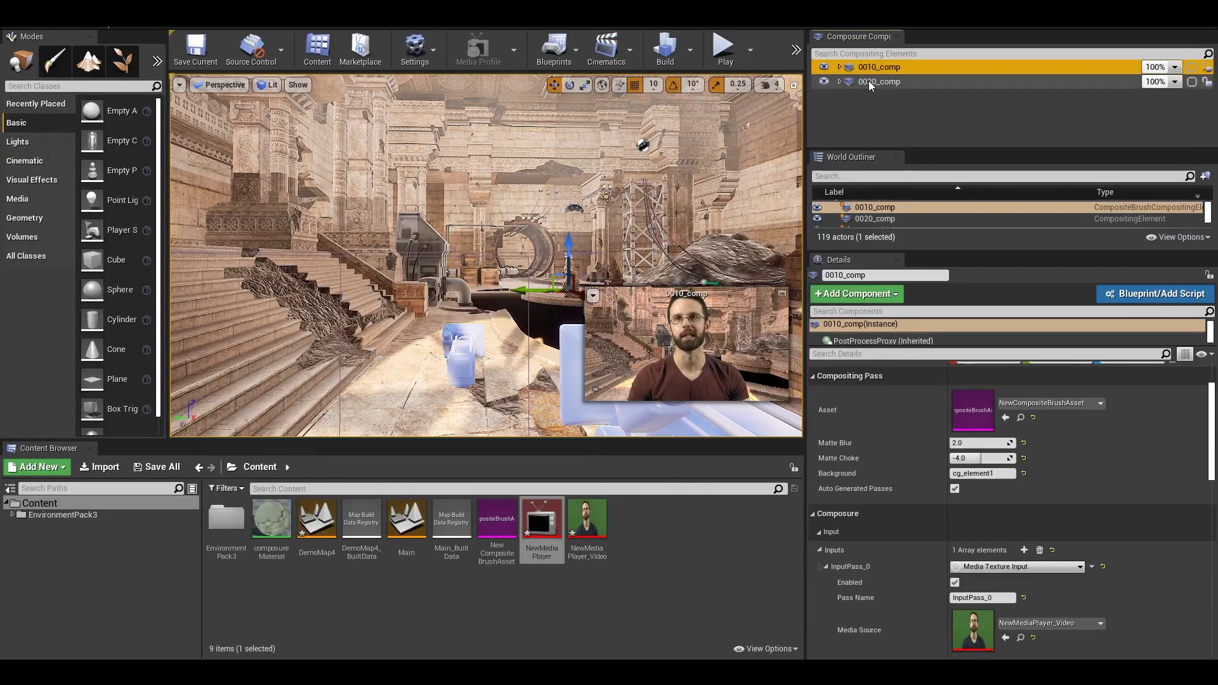
- Expand the 0020_comp element and open its preview in a separate window placed clear of the compositing elements list
click(869, 81)
click(840, 81)
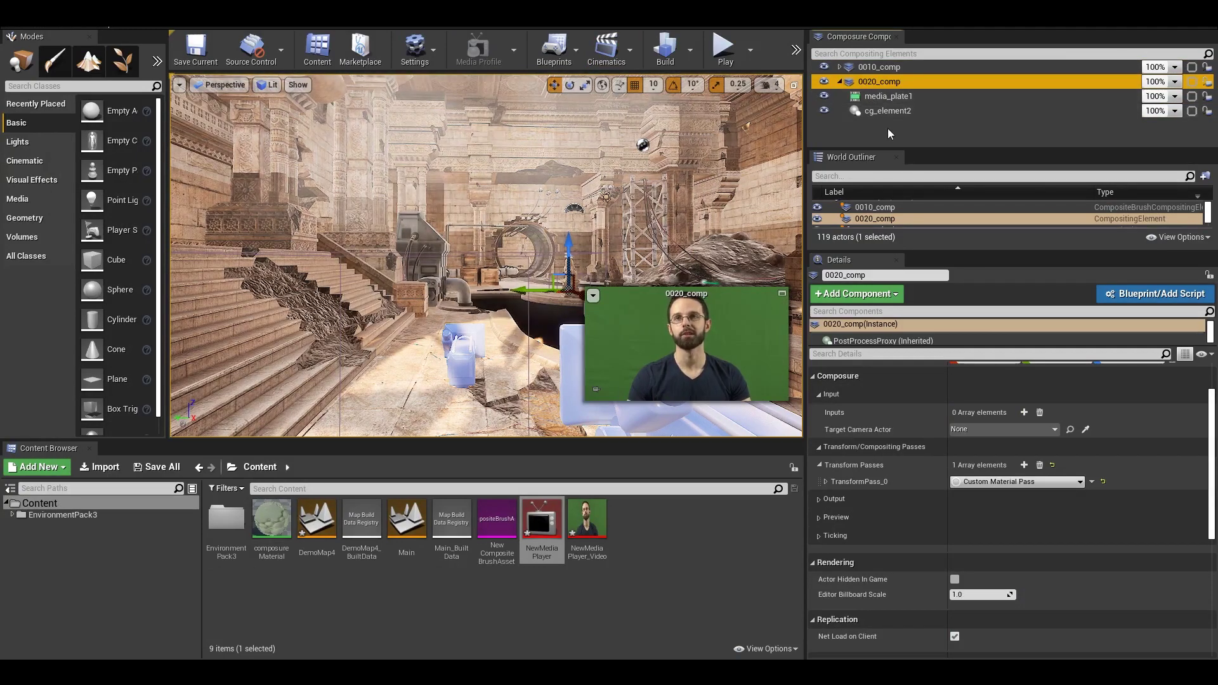
click(782, 293)
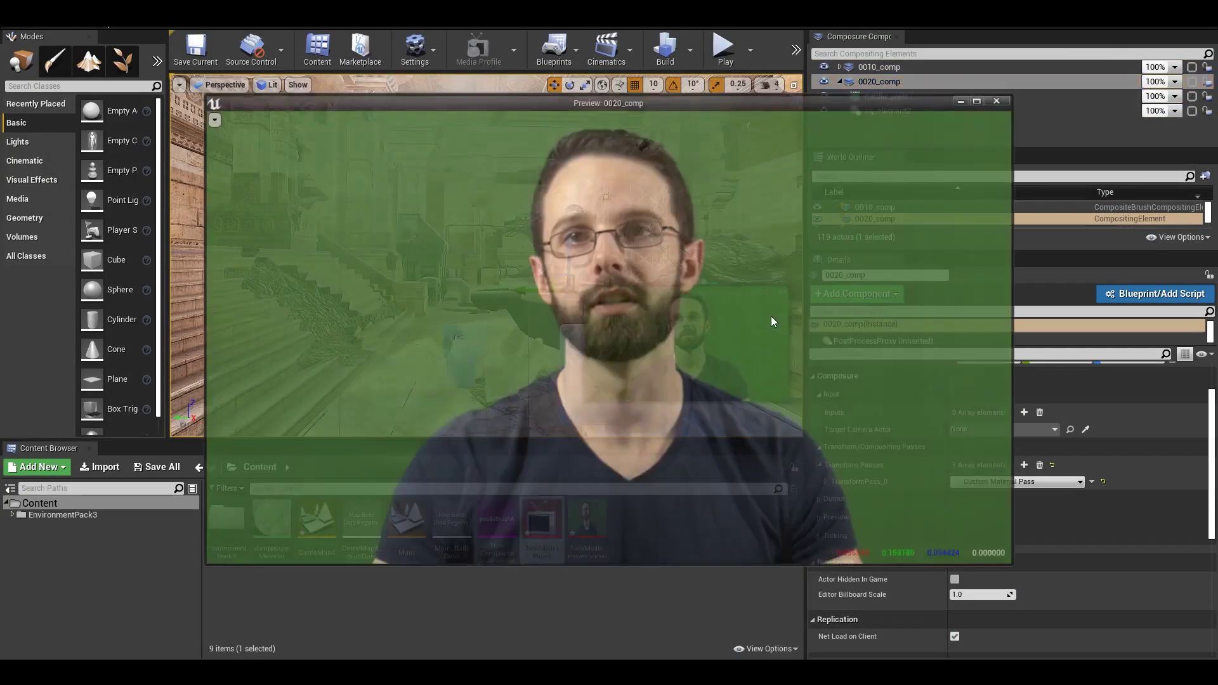
drag(528, 101, 343, 65)
- Add a transform pass to media_plate1 and set its type to Composite Brush
click(889, 96)
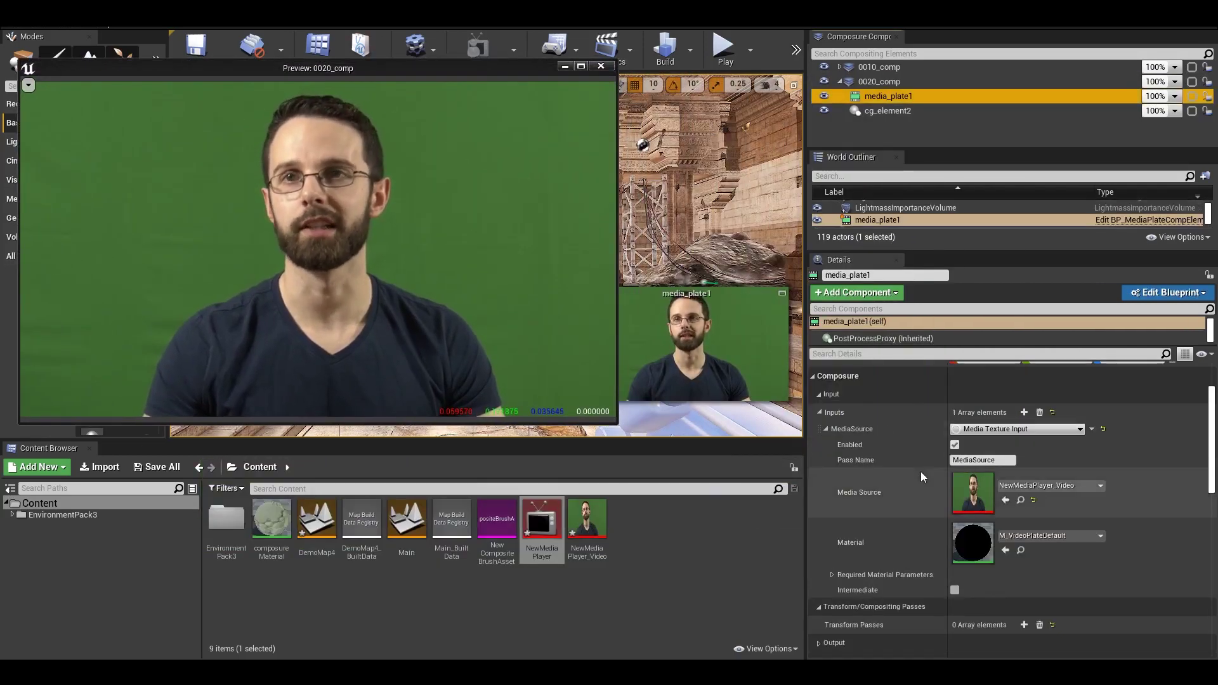
scroll(921, 474, down, 2)
click(1024, 565)
click(1021, 582)
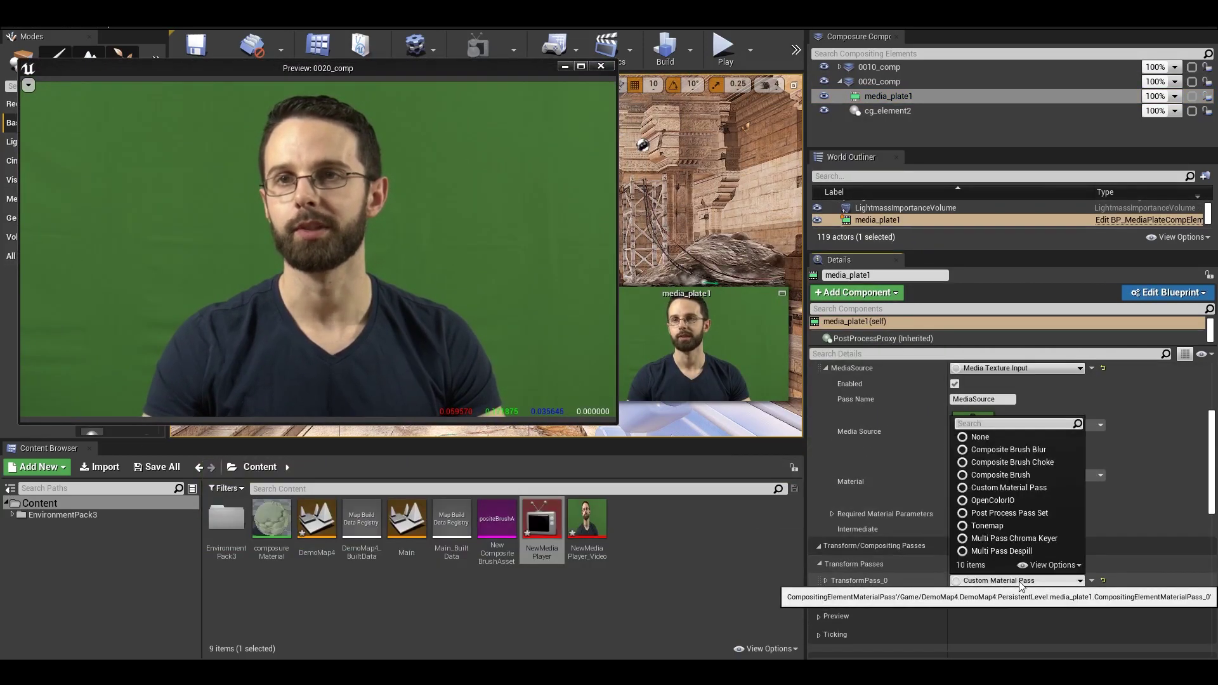
click(1014, 476)
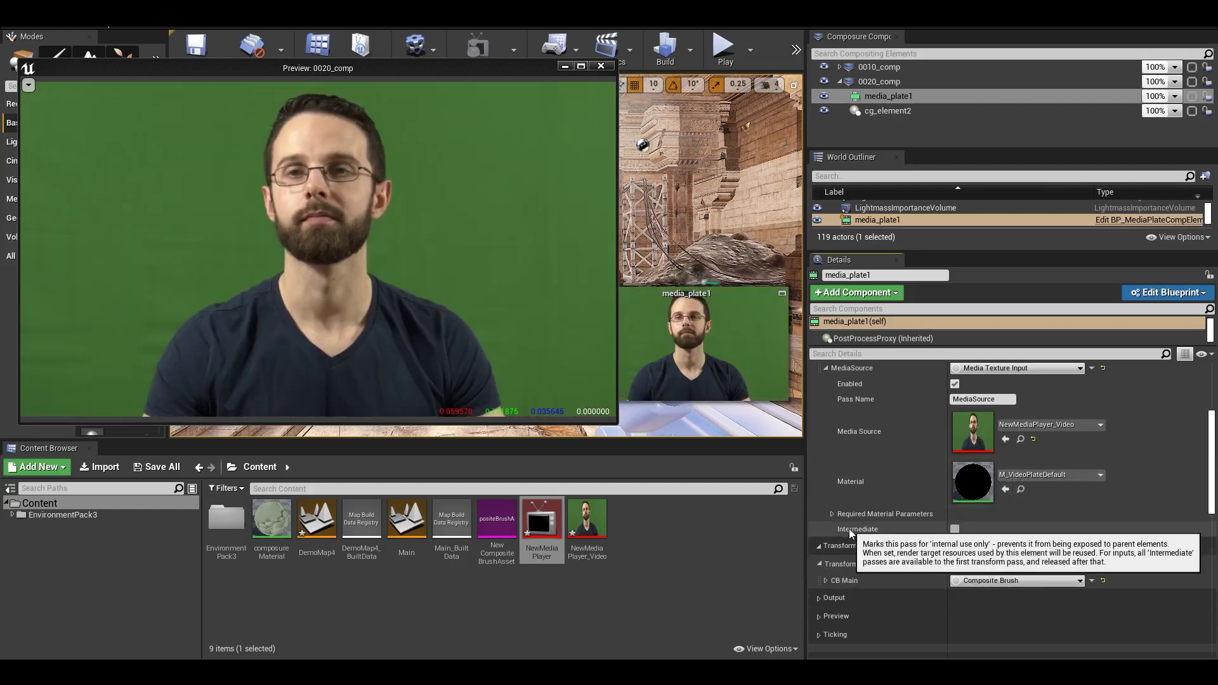
- Assign NewCompositeBrushAsset as the asset of media_plate1's Composite Brush pass
click(826, 581)
scroll(871, 502, down, 3)
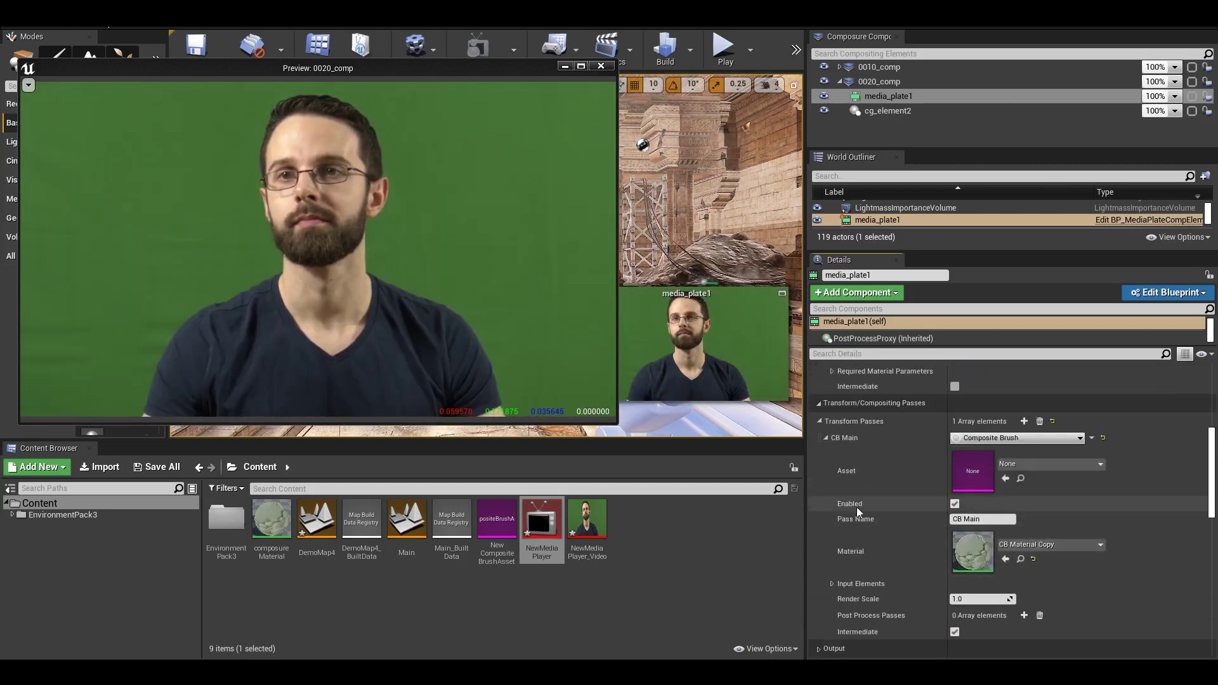
drag(496, 521, 994, 475)
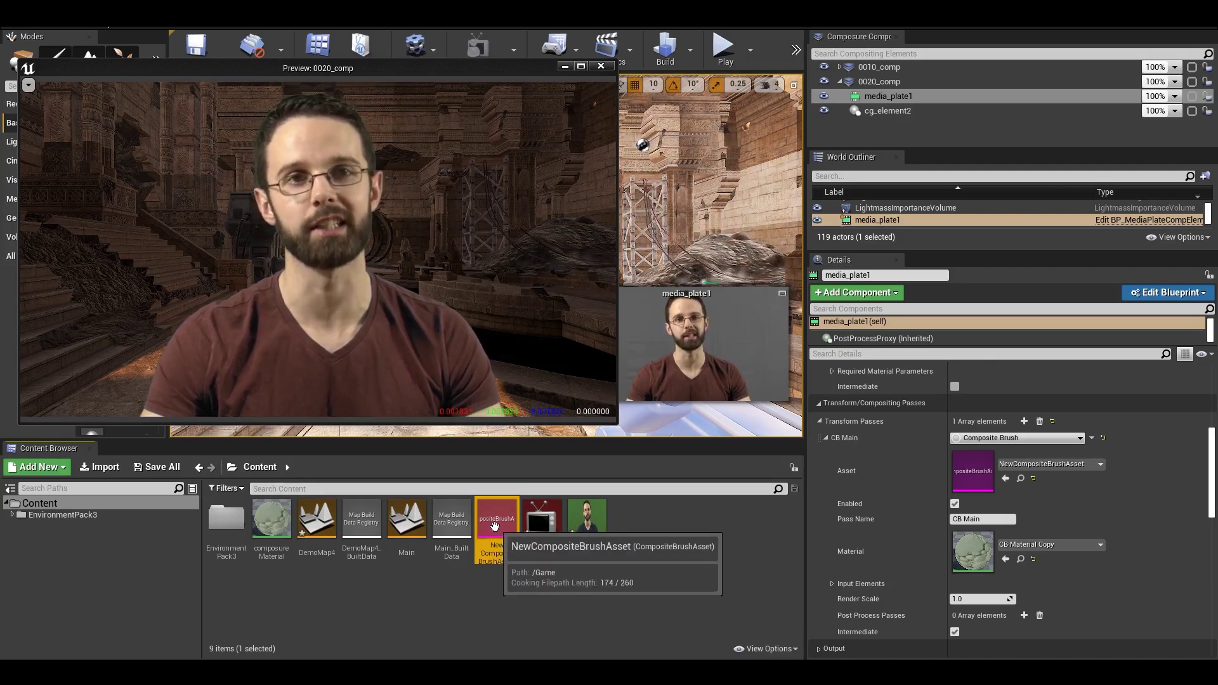
- Disable the color grading overrides on cg_element2
click(895, 111)
scroll(1016, 533, down, 6)
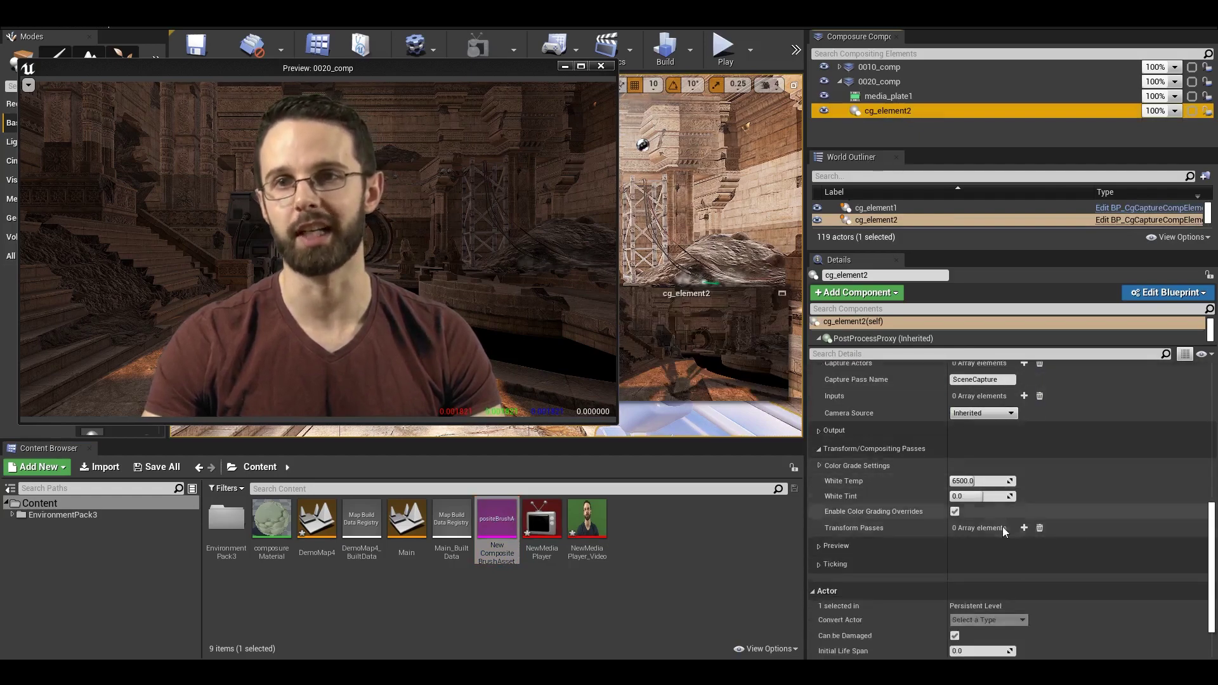
click(955, 447)
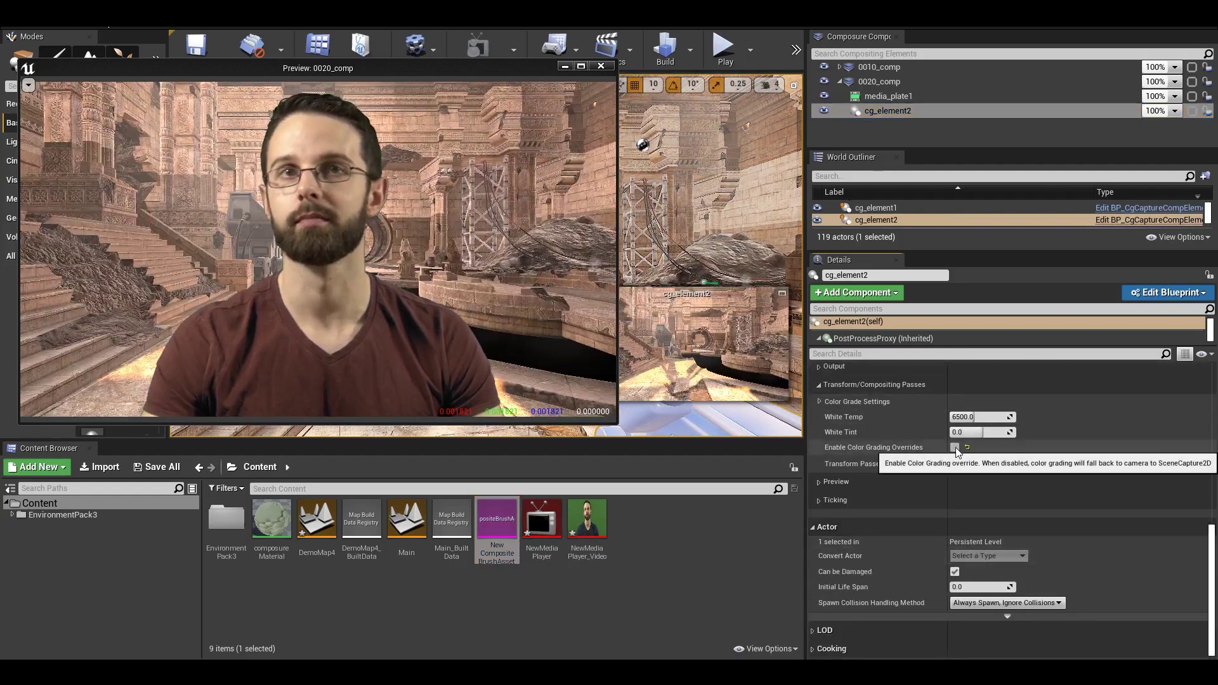
- Add a second transform pass to media_plate1 and set its type to Composite Brush Choke
scroll(951, 482, up, 5)
click(887, 97)
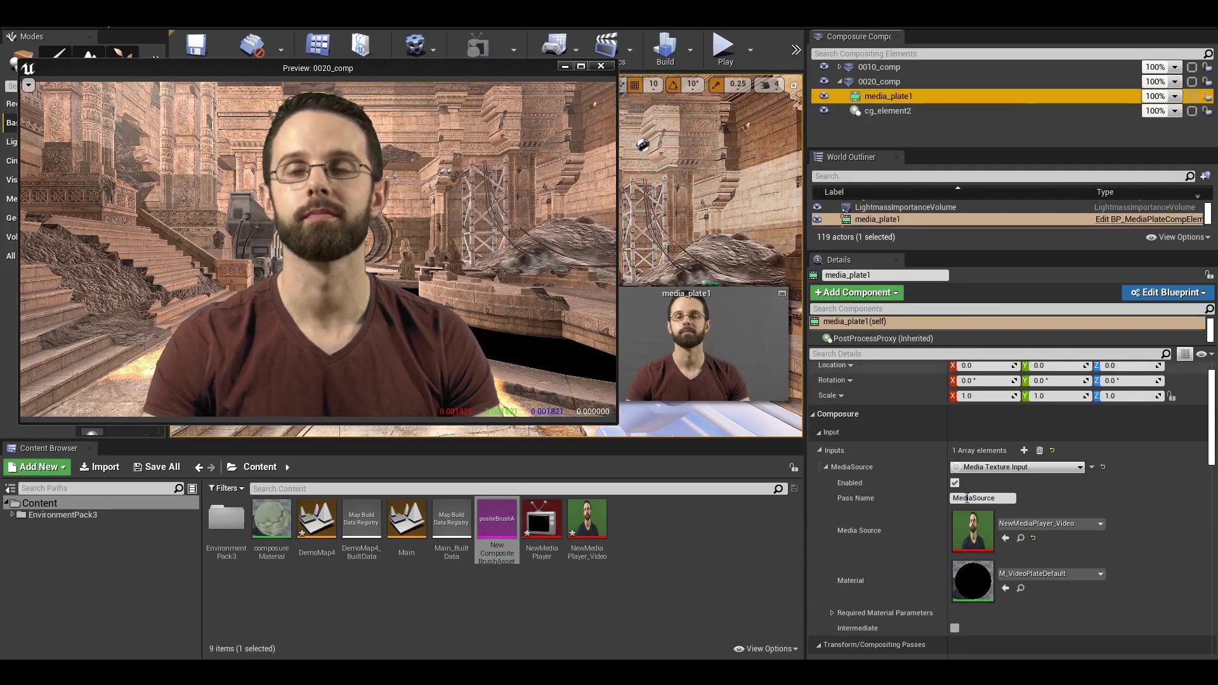
click(820, 450)
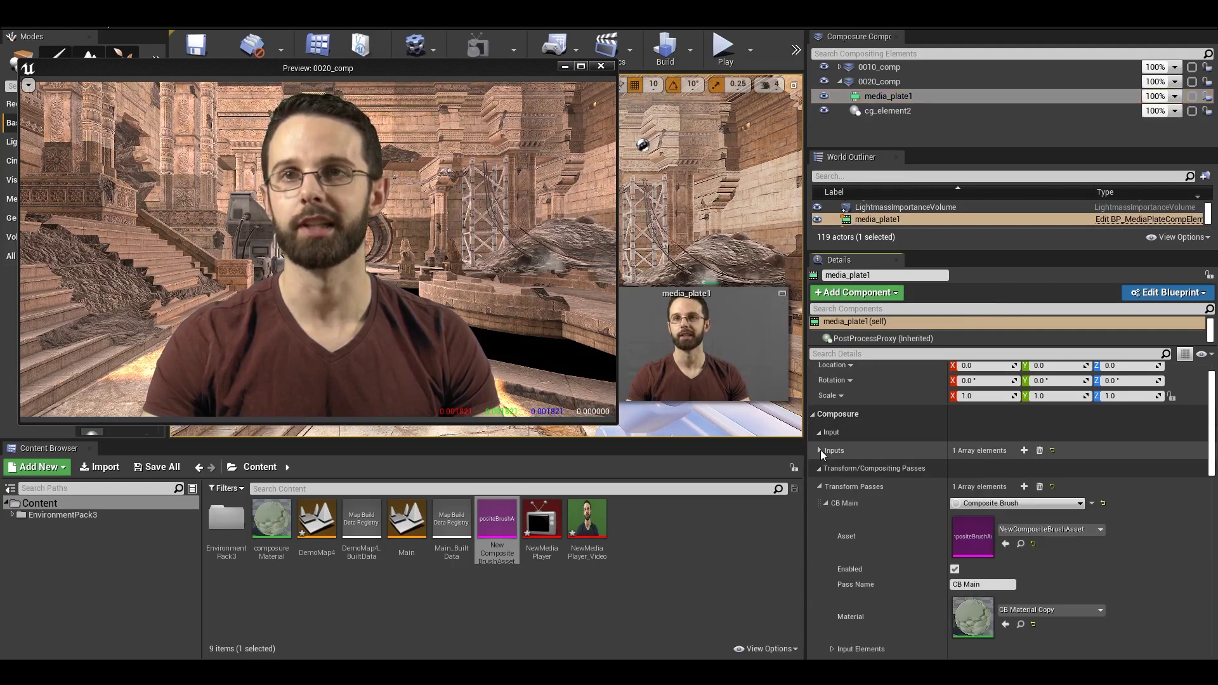
click(1024, 486)
scroll(828, 445, down, 2)
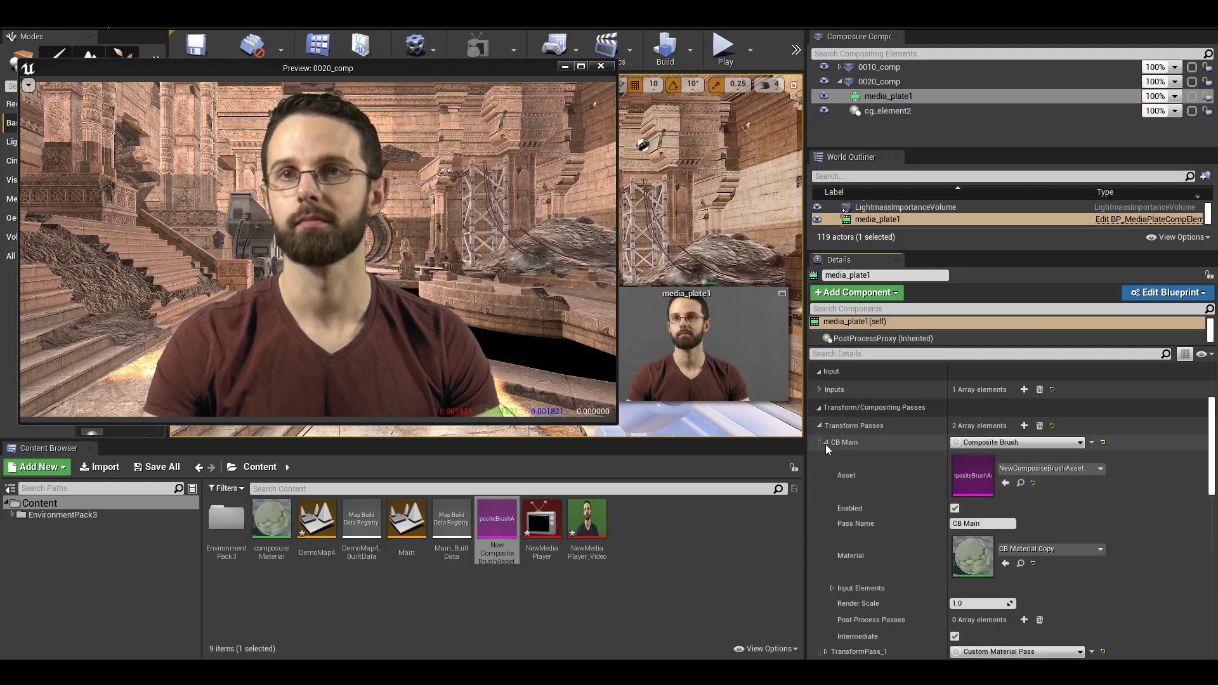
click(826, 443)
click(987, 460)
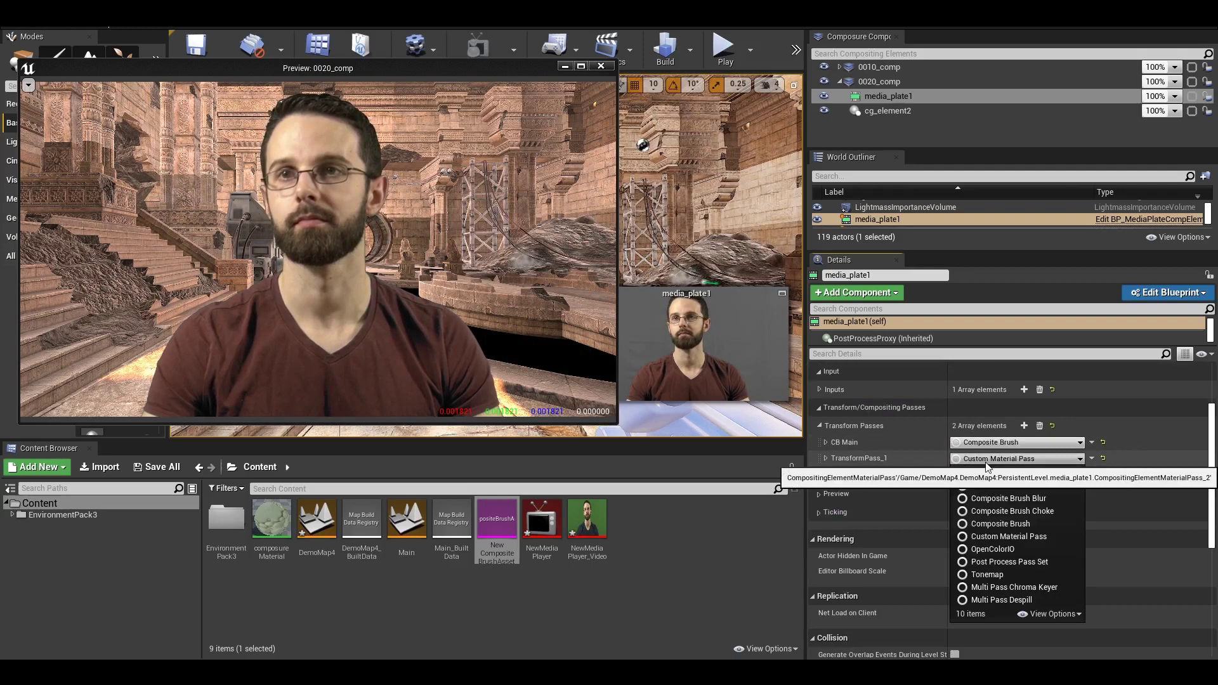
click(1013, 511)
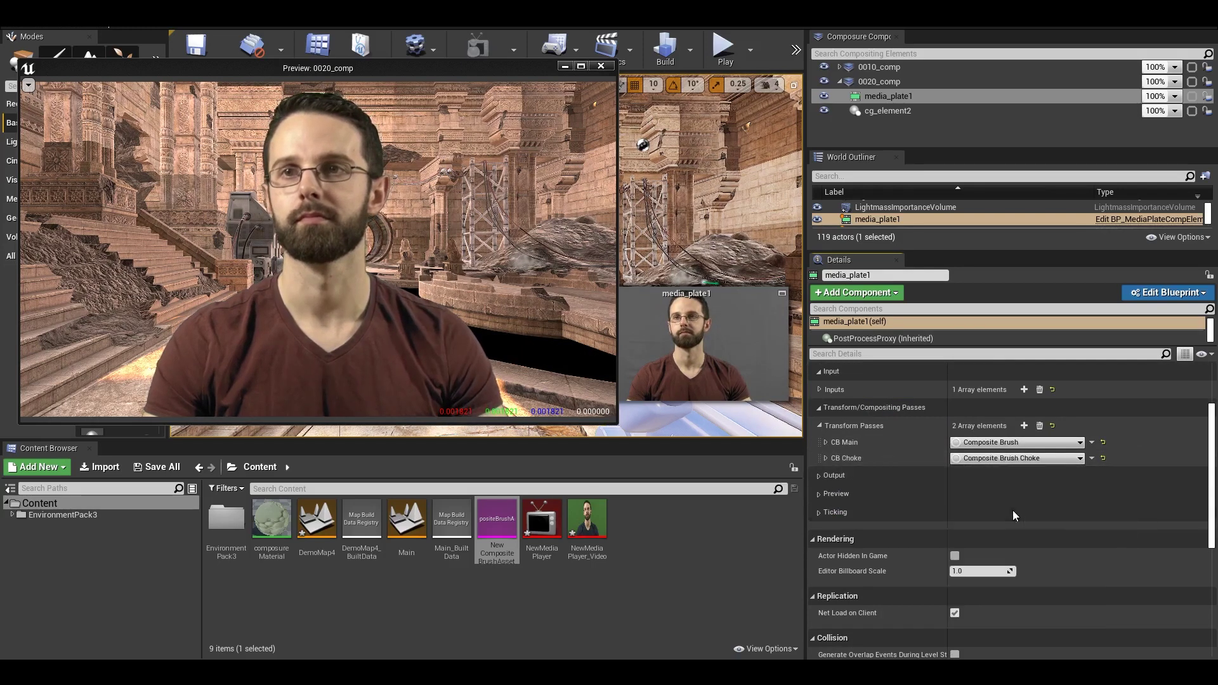
- Set the choker size of media_plate1's CB Choke pass to -4
click(826, 458)
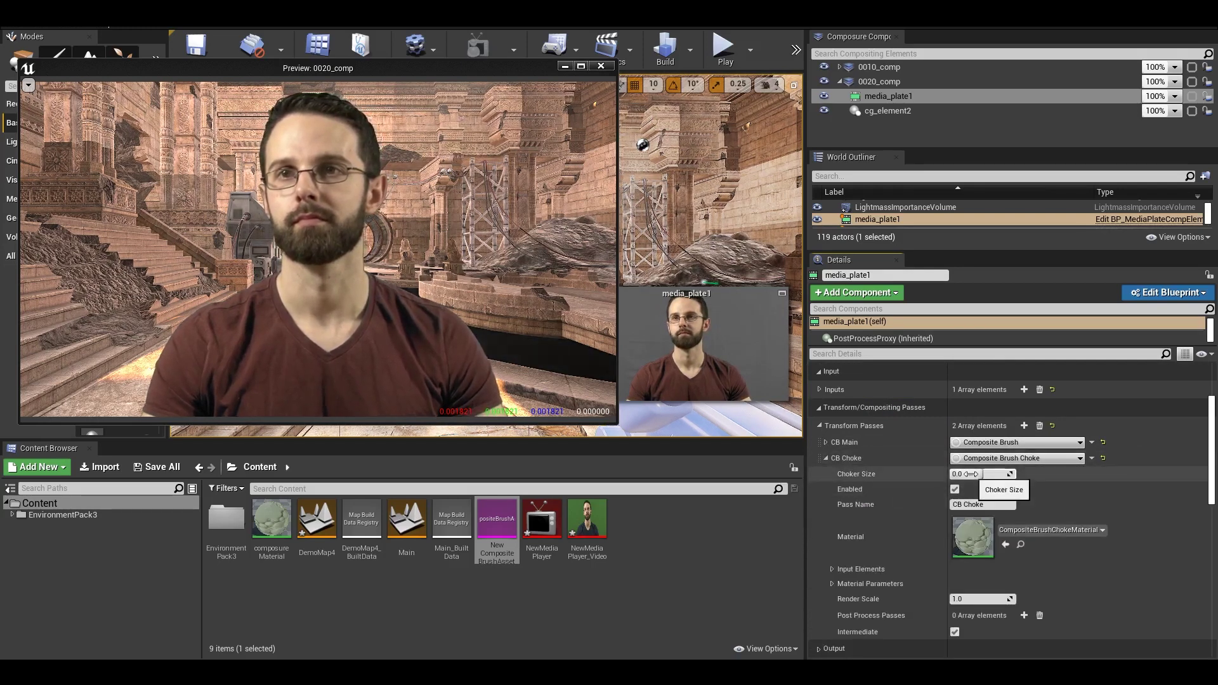
text(-)
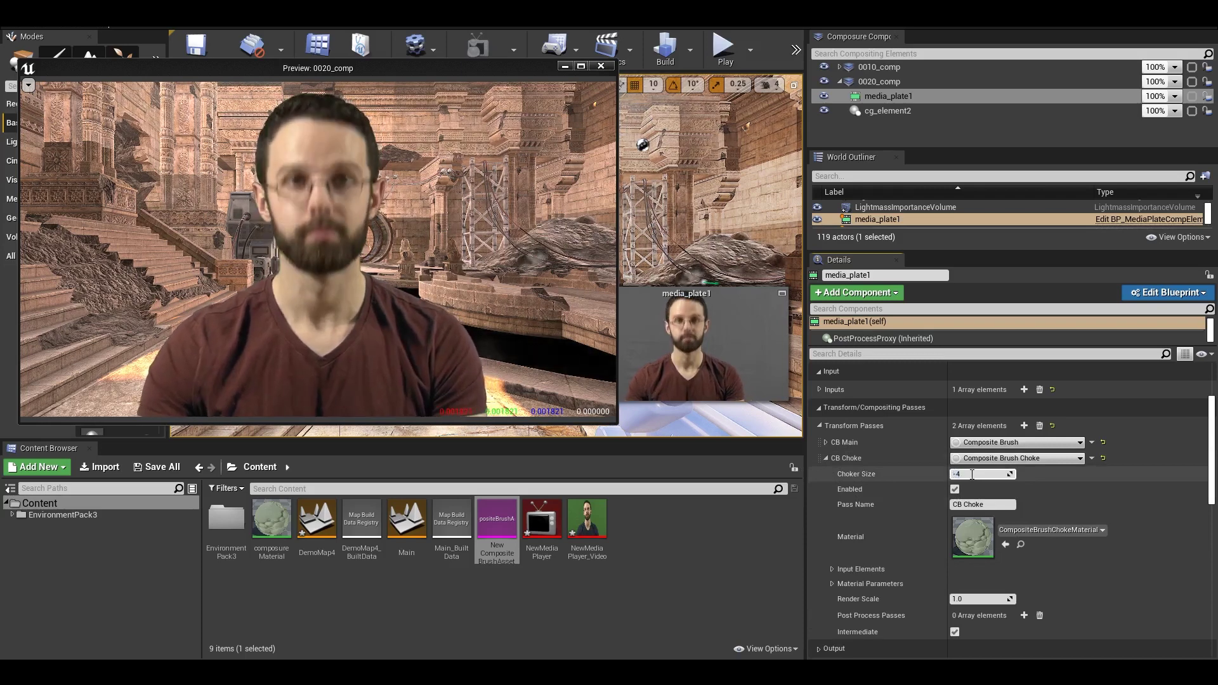
text(4)
key(Return)
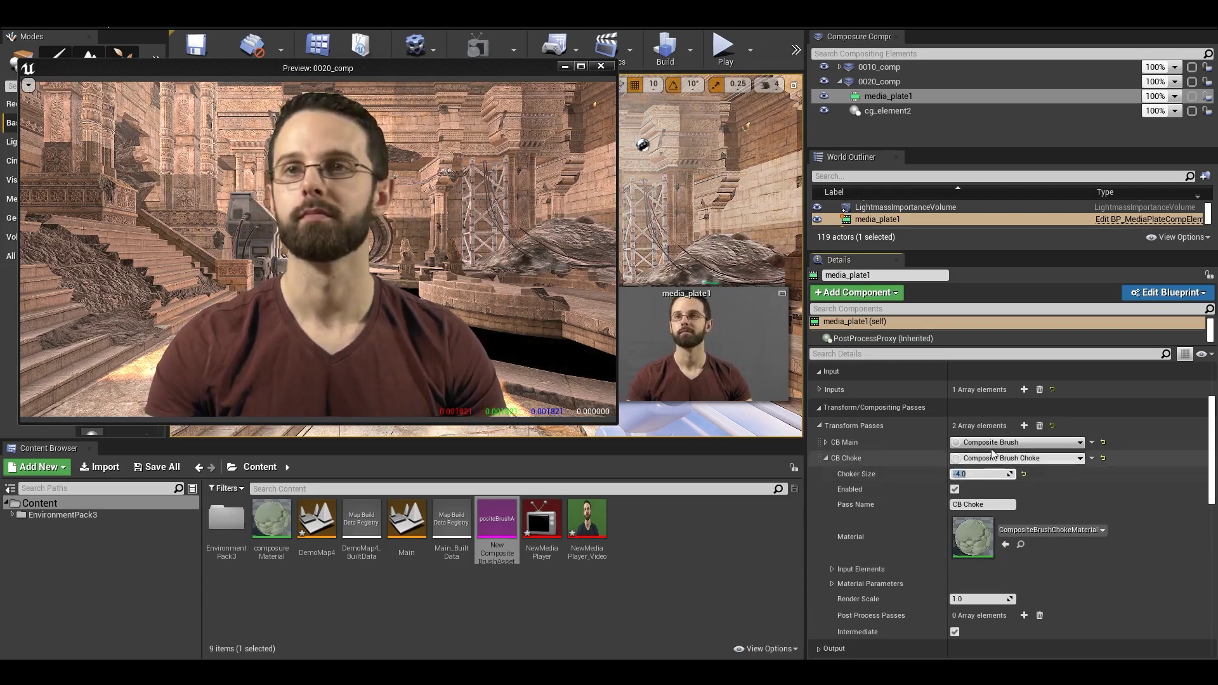
- Add a third transform pass to media_plate1 as Composite Brush Blur with a blur radius of 2.0
click(1025, 426)
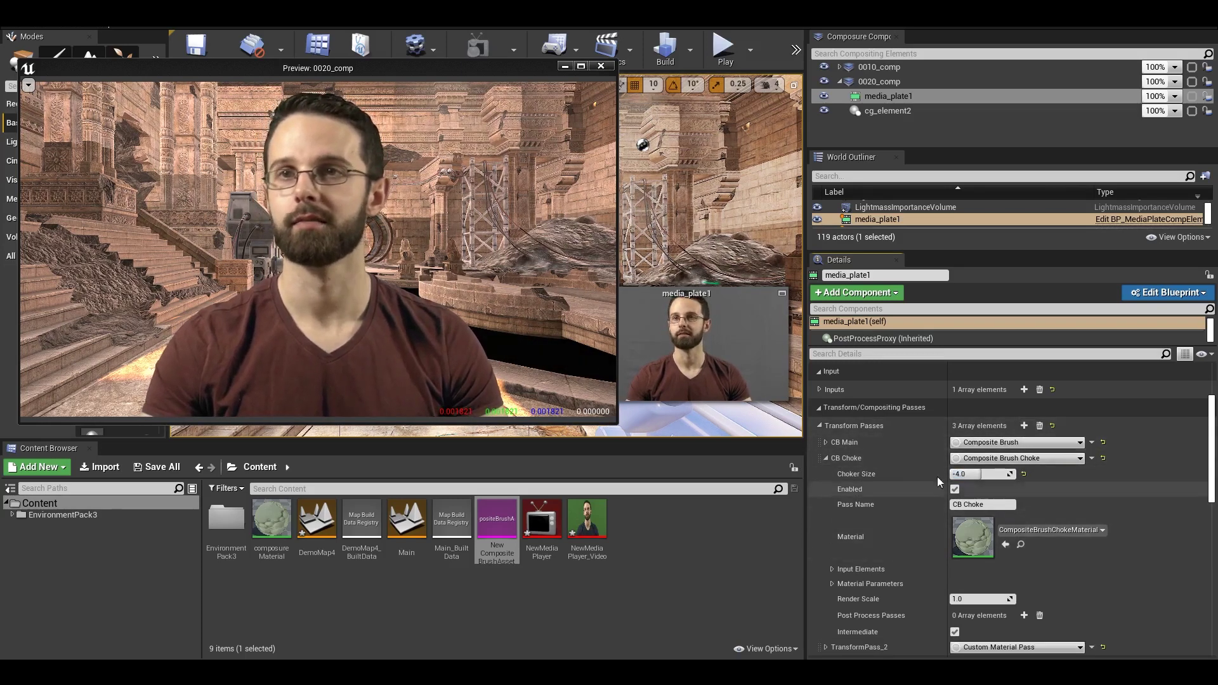
click(826, 458)
click(993, 478)
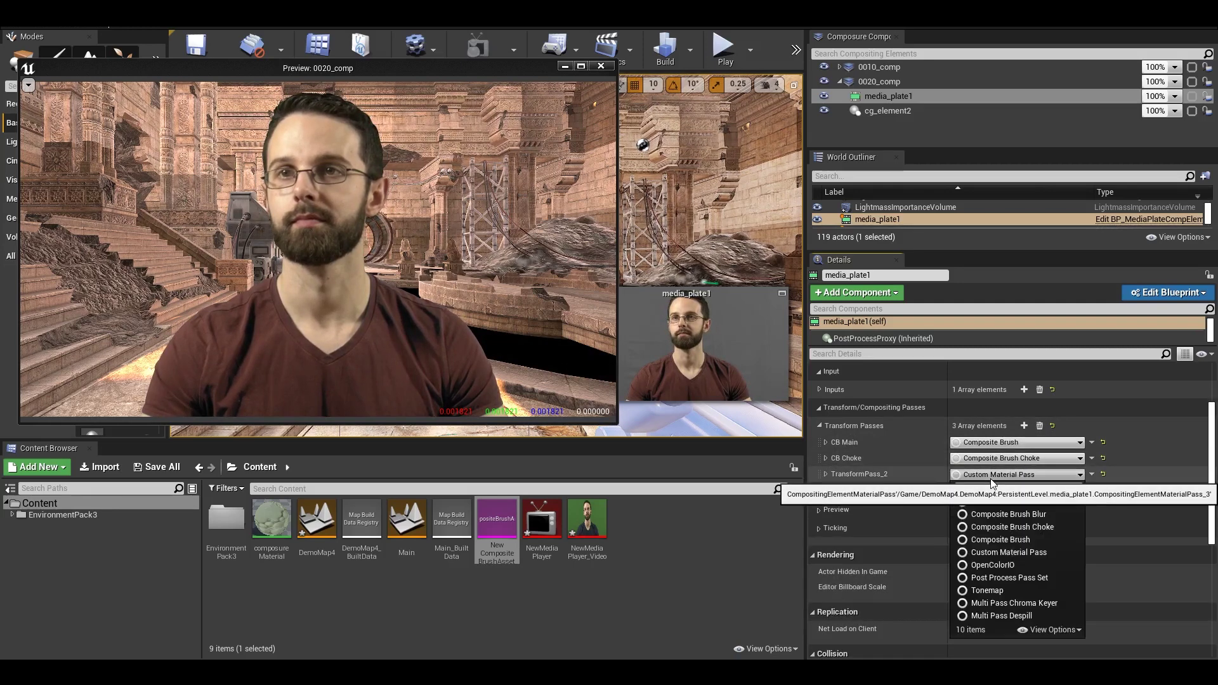
click(1009, 515)
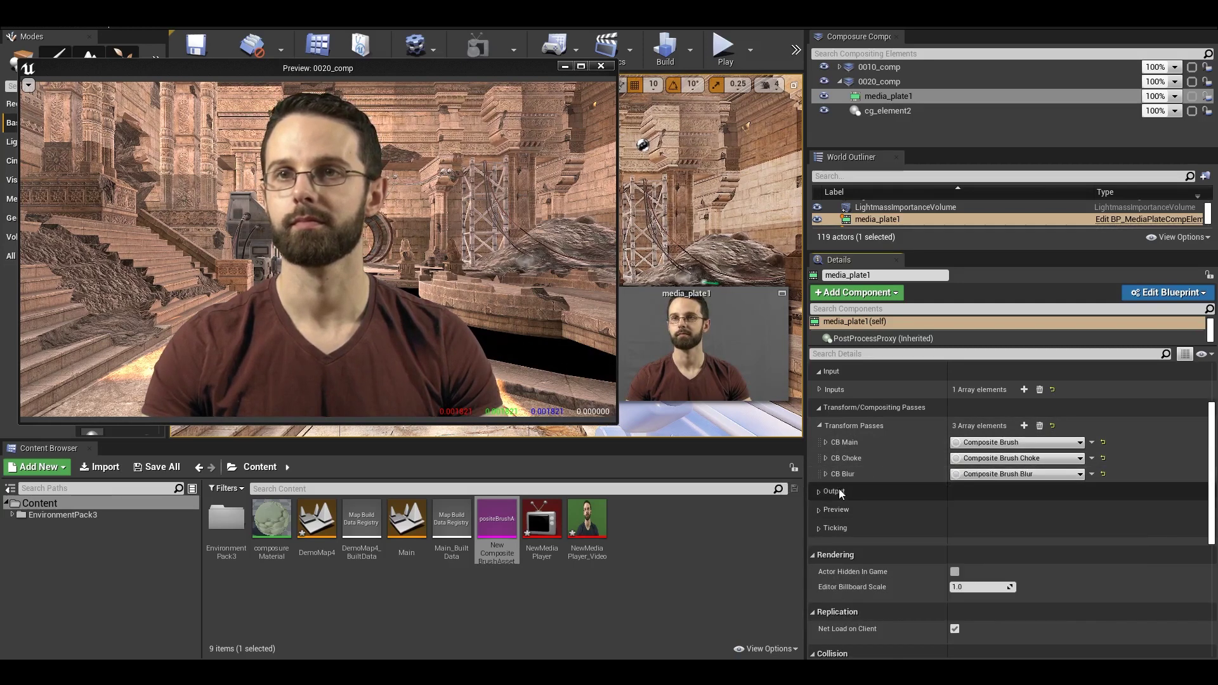
click(827, 474)
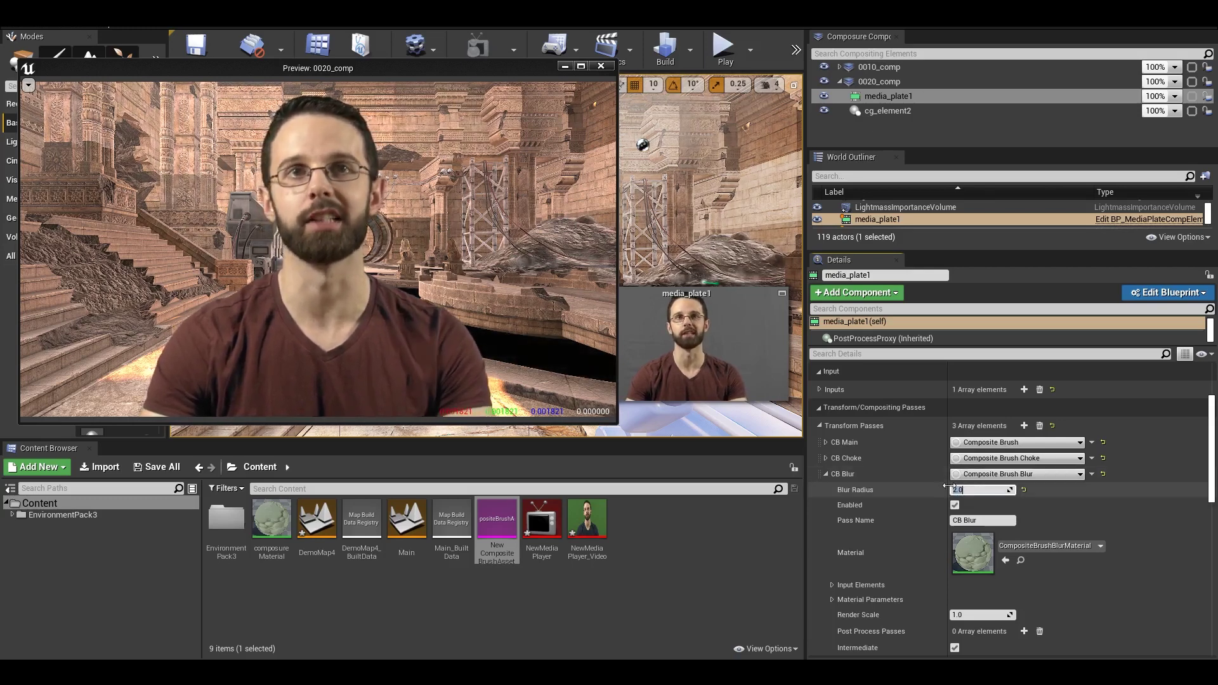
click(826, 474)
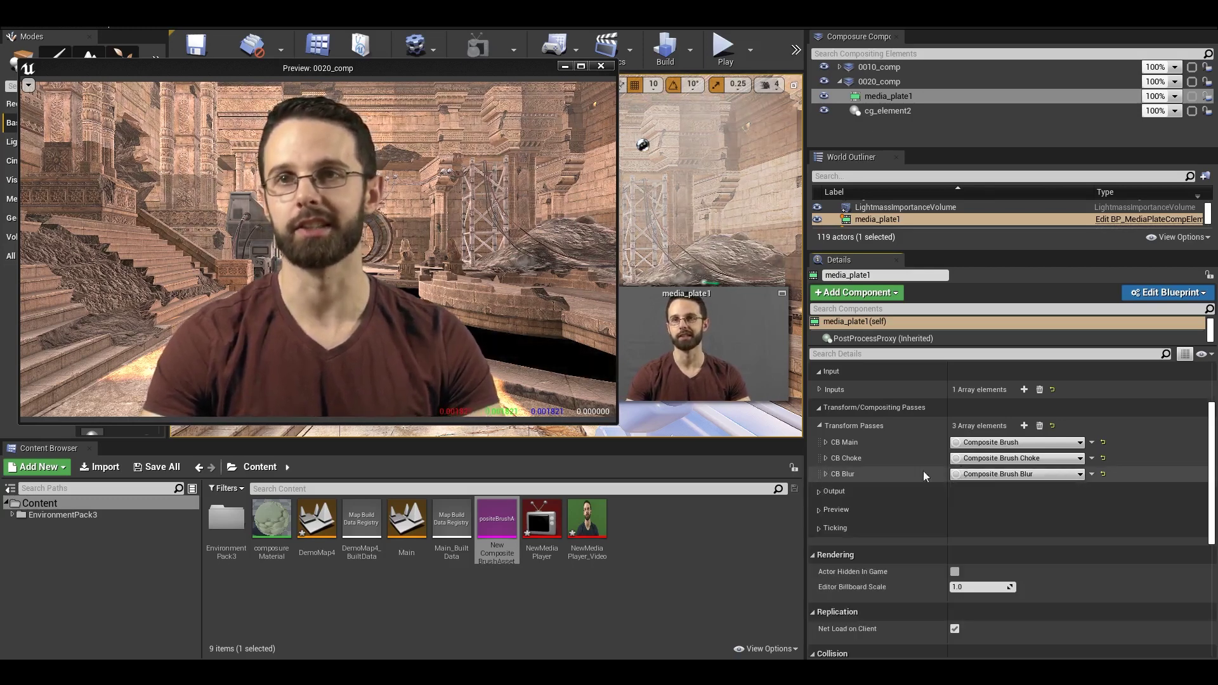
- Add another Composite Brush Blur pass after the first blur and set its blur radius to 2.0
click(1024, 426)
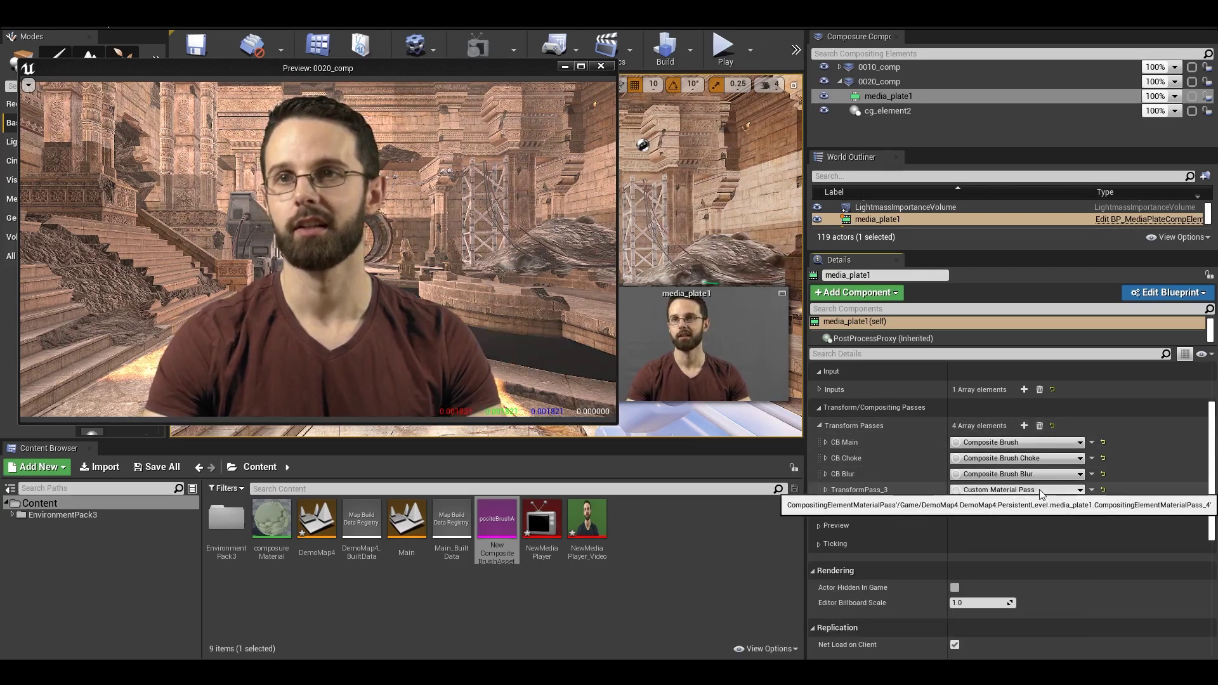
click(1041, 491)
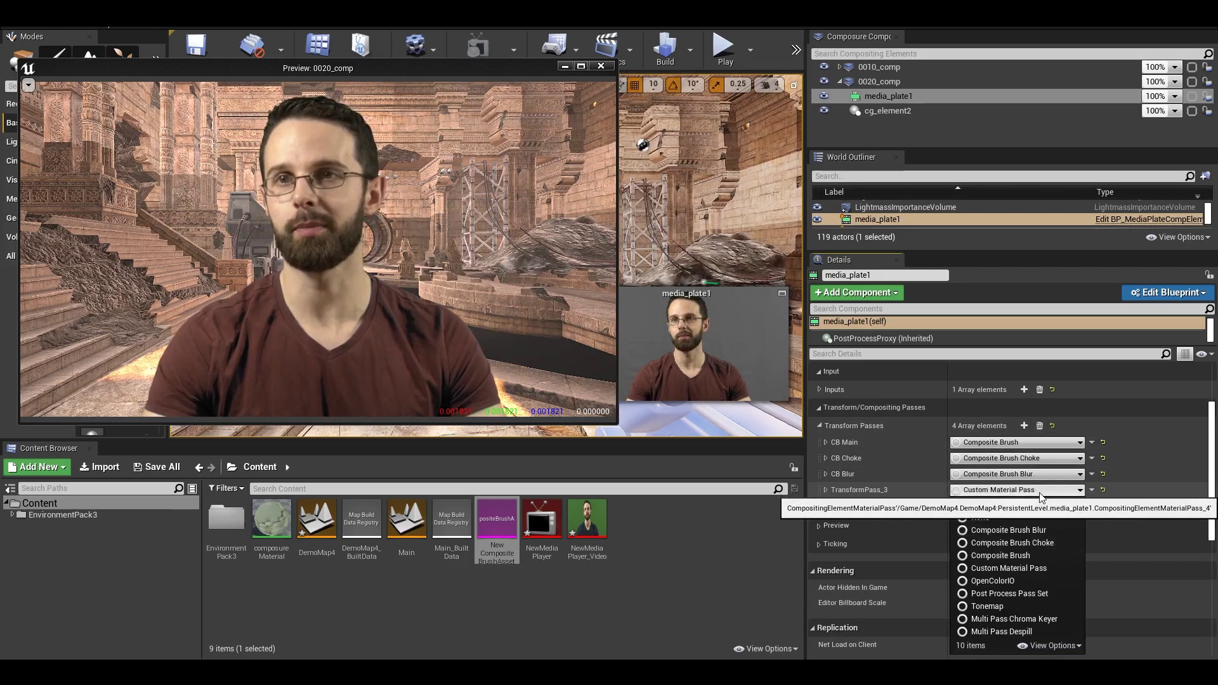
click(1048, 530)
click(826, 490)
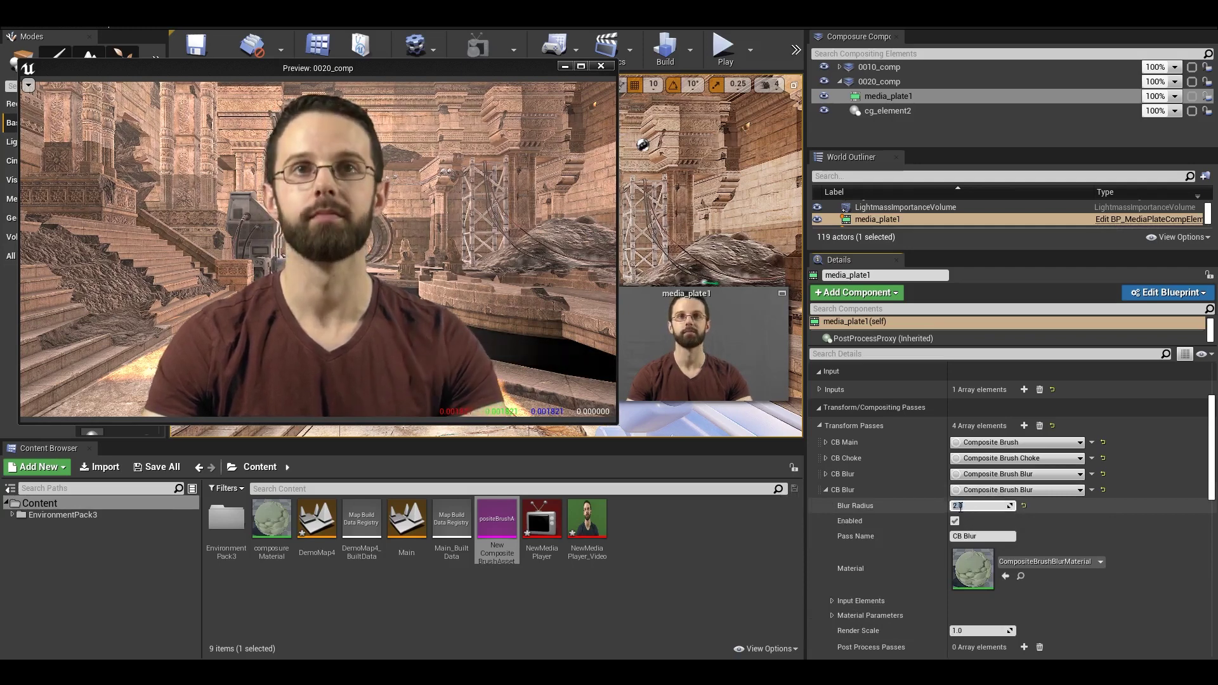
click(825, 490)
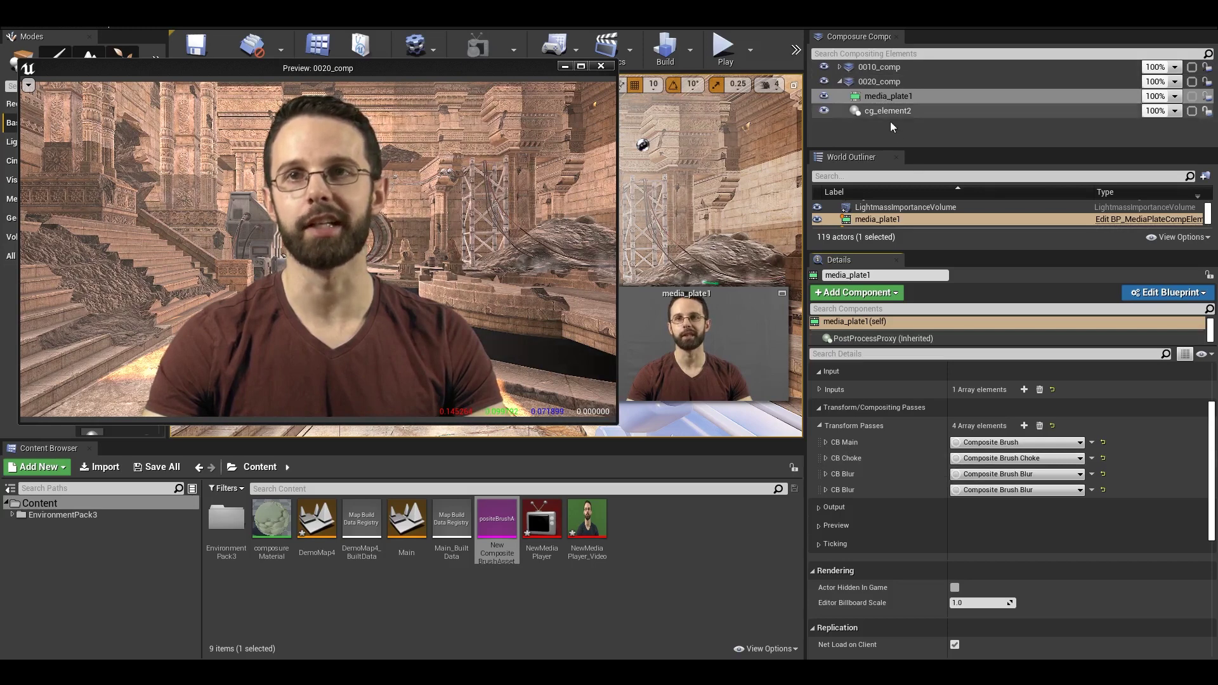
- Add a fifth transform pass to media_plate1 and review the available pass types, keeping Custom Material Pass
click(1024, 426)
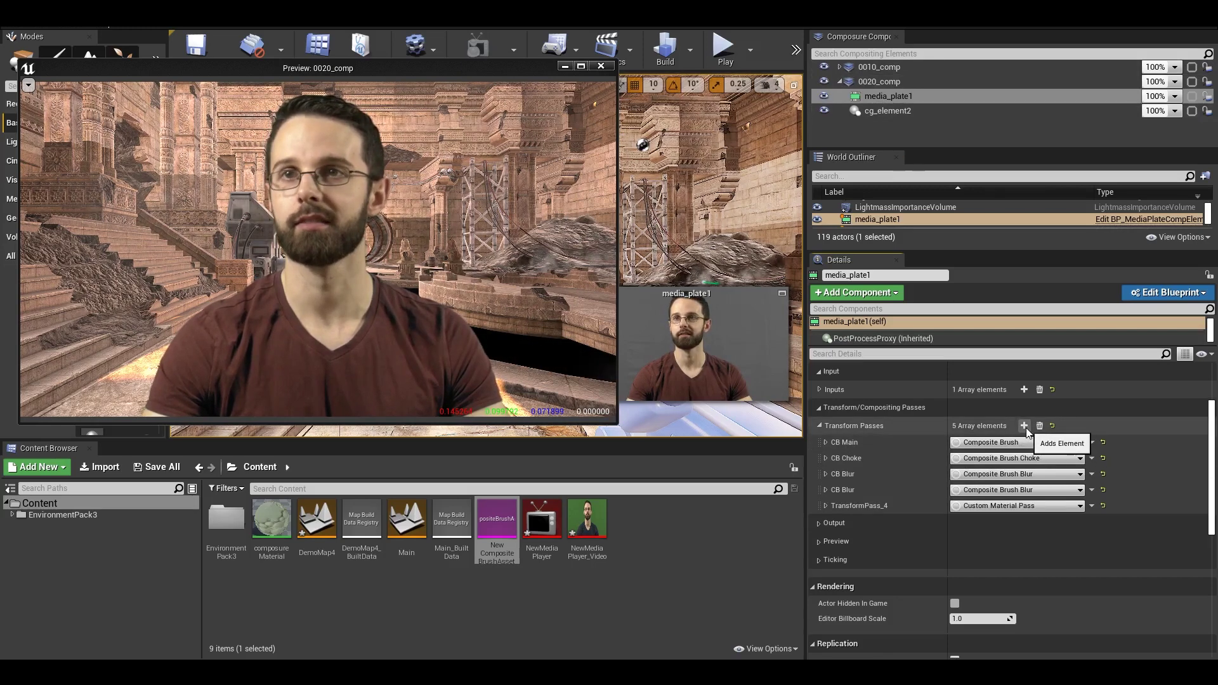
click(1079, 506)
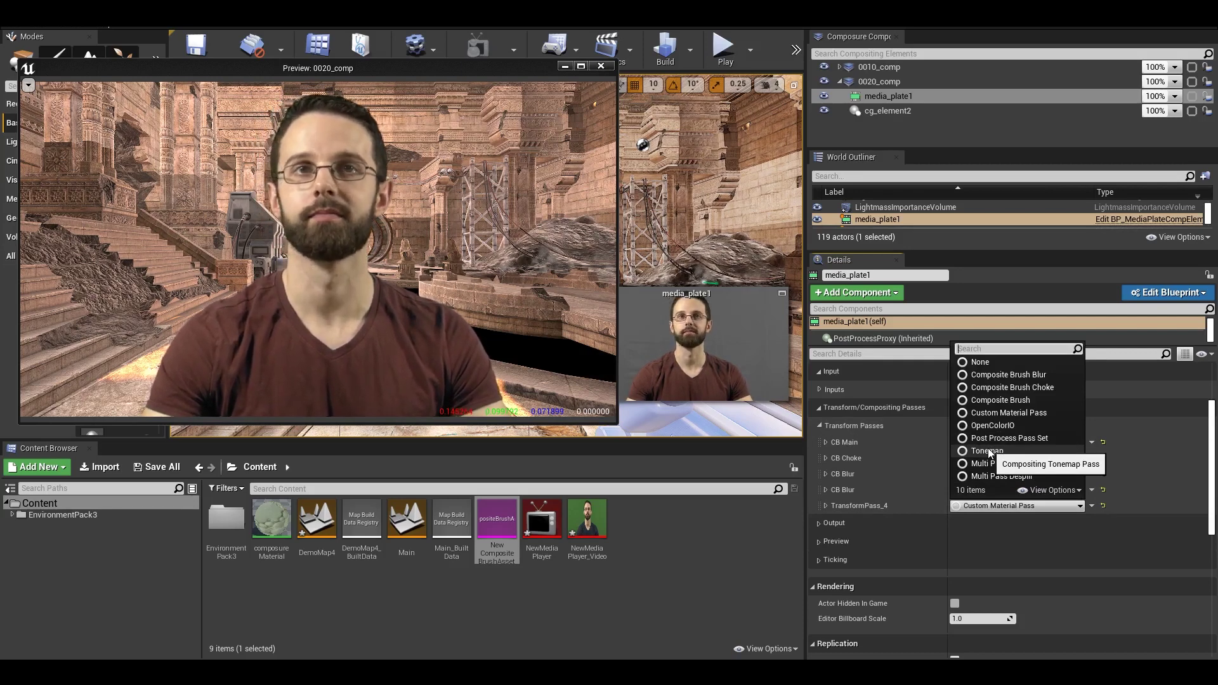
click(924, 510)
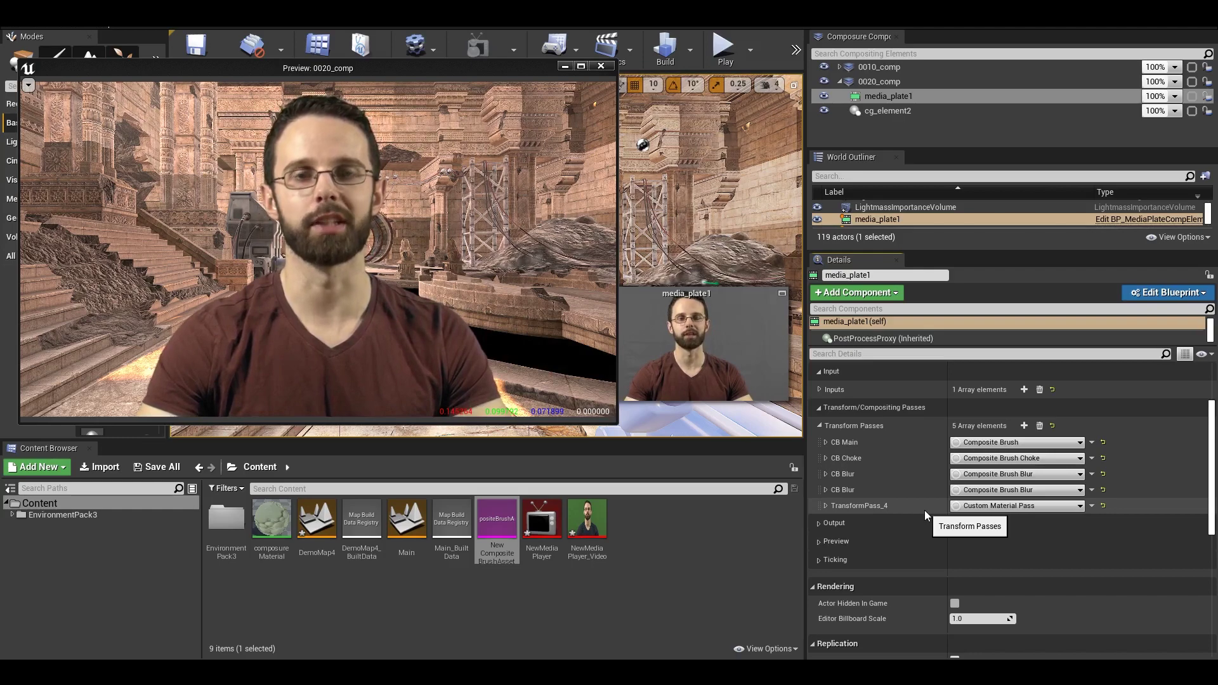